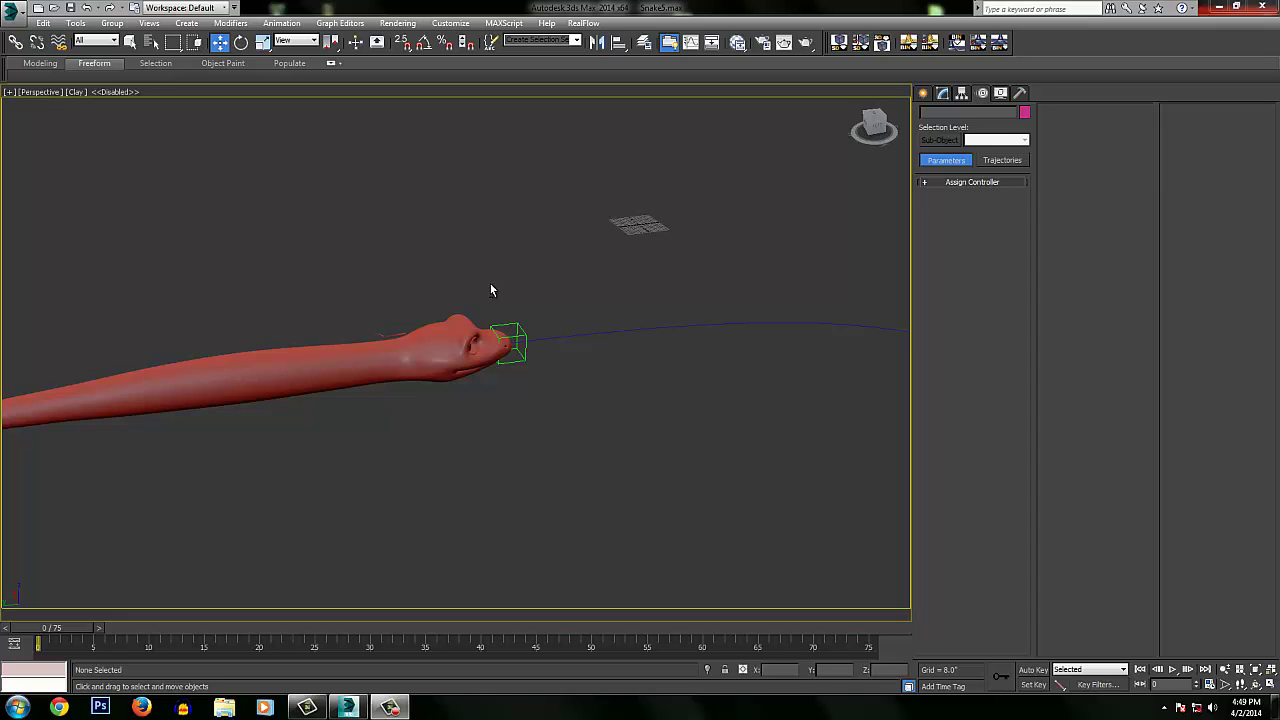
- Set the perspective viewport's shading style to Shaded
middle_click_drag(490, 290, 535, 295, "alt")
middle_click_drag(383, 308, 411, 83, "ctrl+alt")
middle_click_drag(295, 300, 290, 205, "ctrl+alt")
left_click(76, 91)
left_click(105, 118)
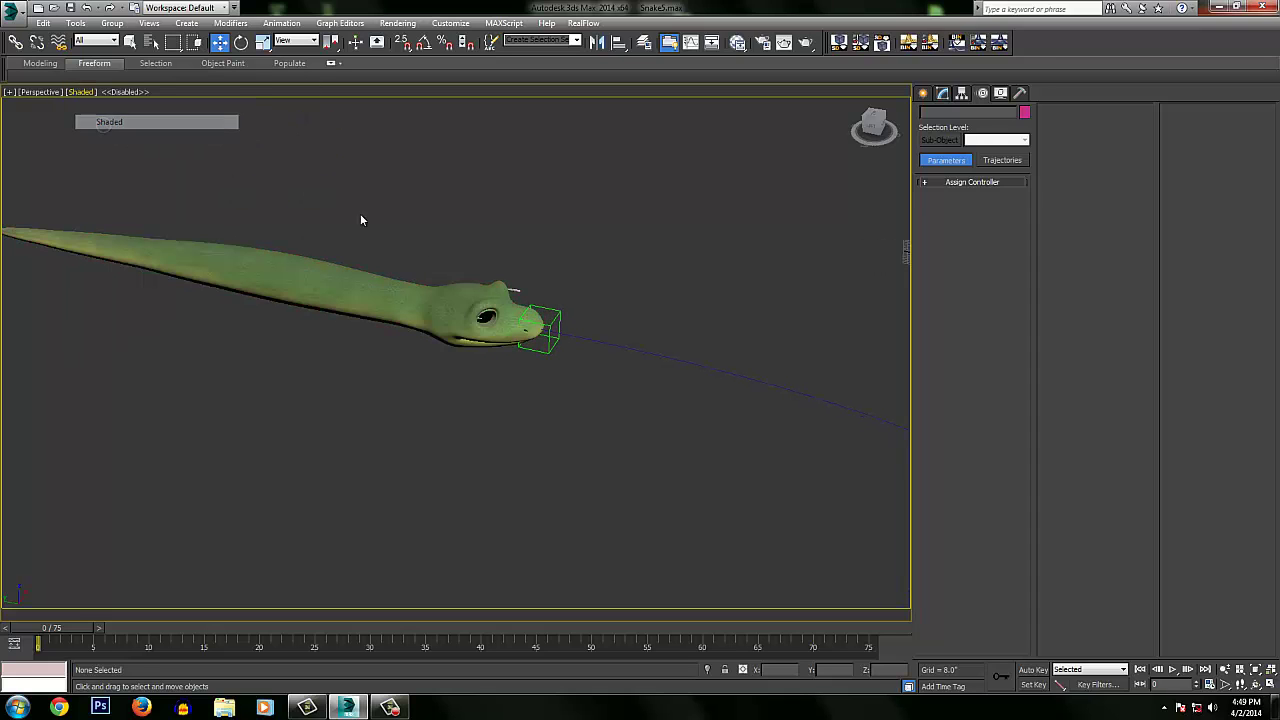
- Display the snake mesh as see-through to inspect its internal bones, and show the Systems object types that include Bones
left_click(430, 300)
middle_click_drag(486, 288, 562, 245, "alt")
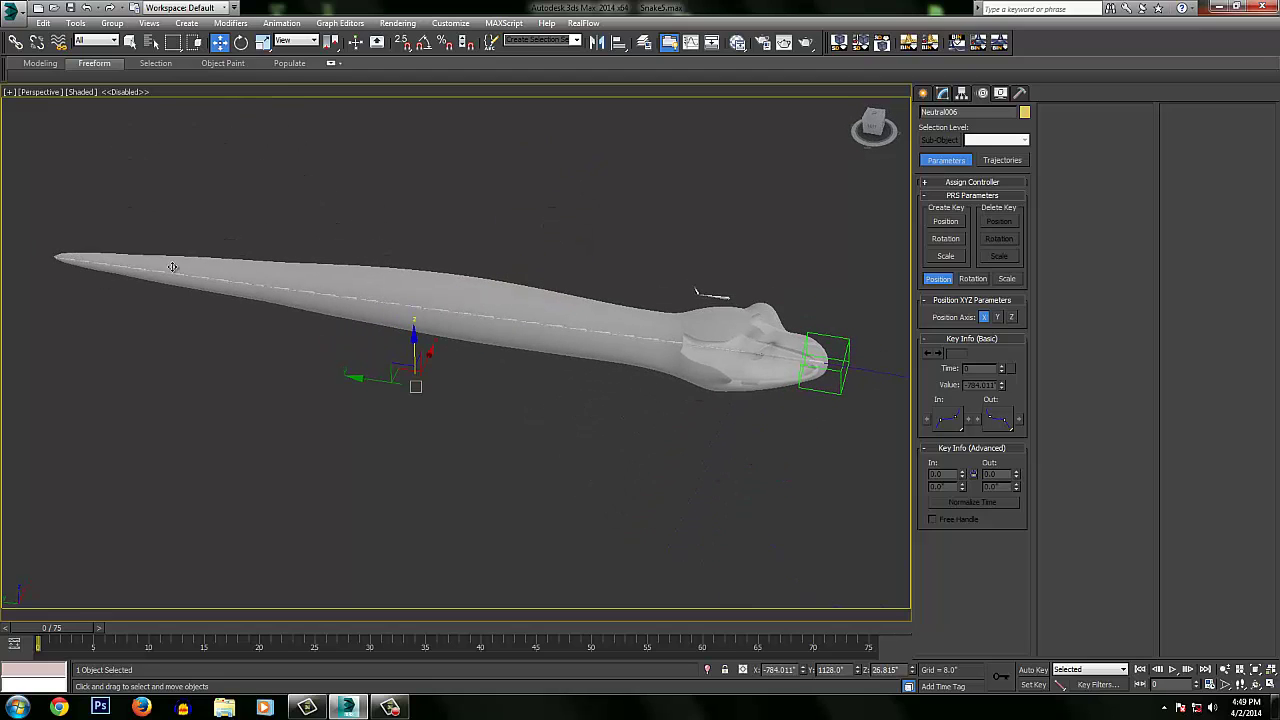
middle_click_drag(616, 287, 583, 280)
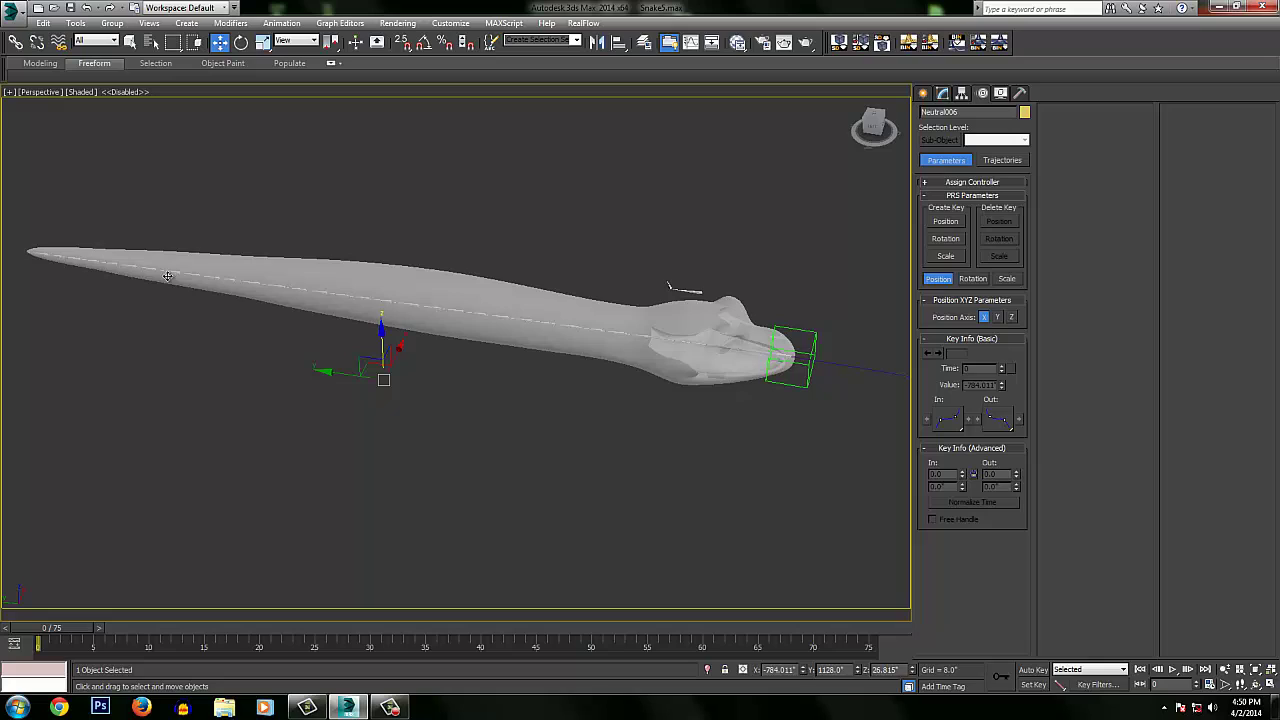
left_click(923, 93)
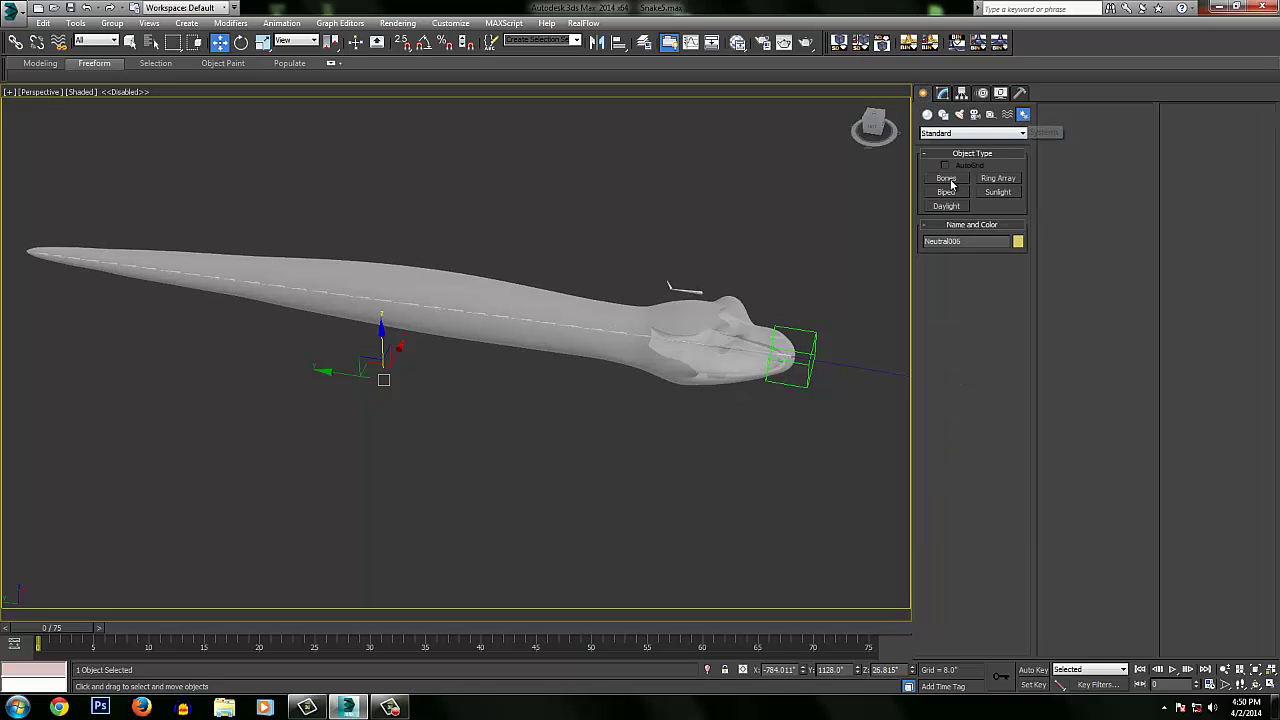
middle_click_drag(414, 258, 430, 298, "alt")
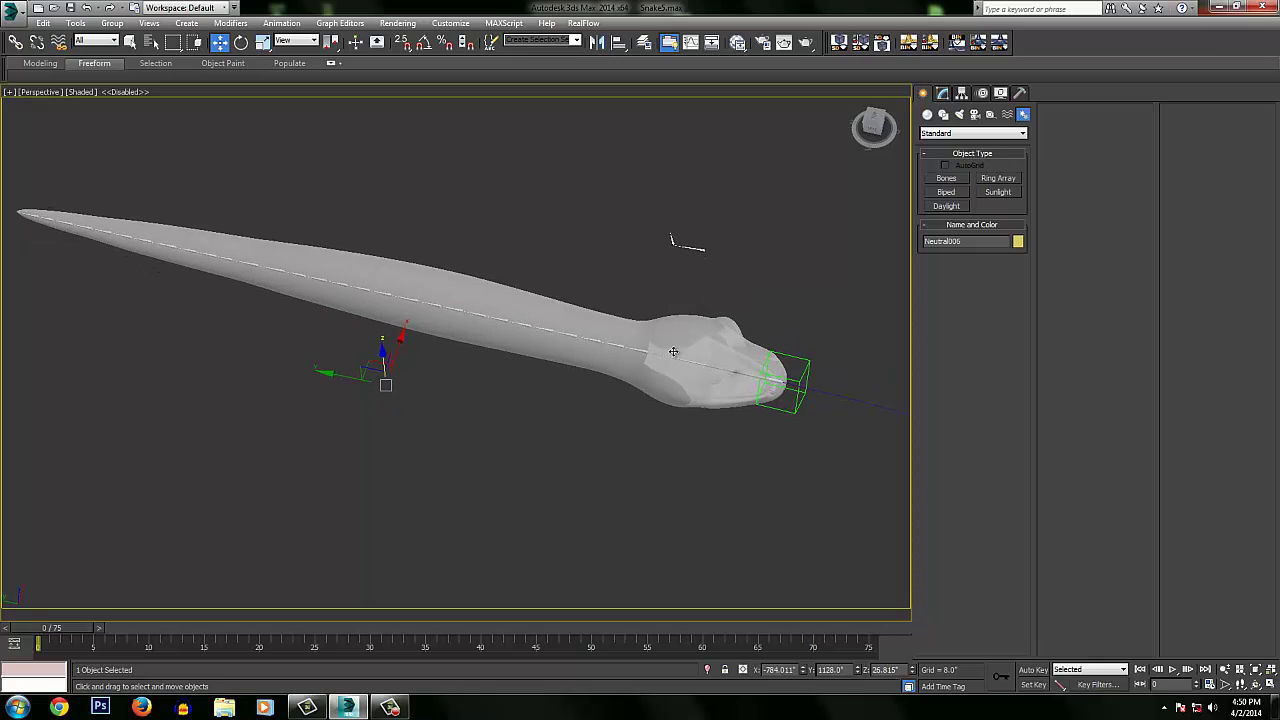
middle_click_drag(486, 244, 492, 289)
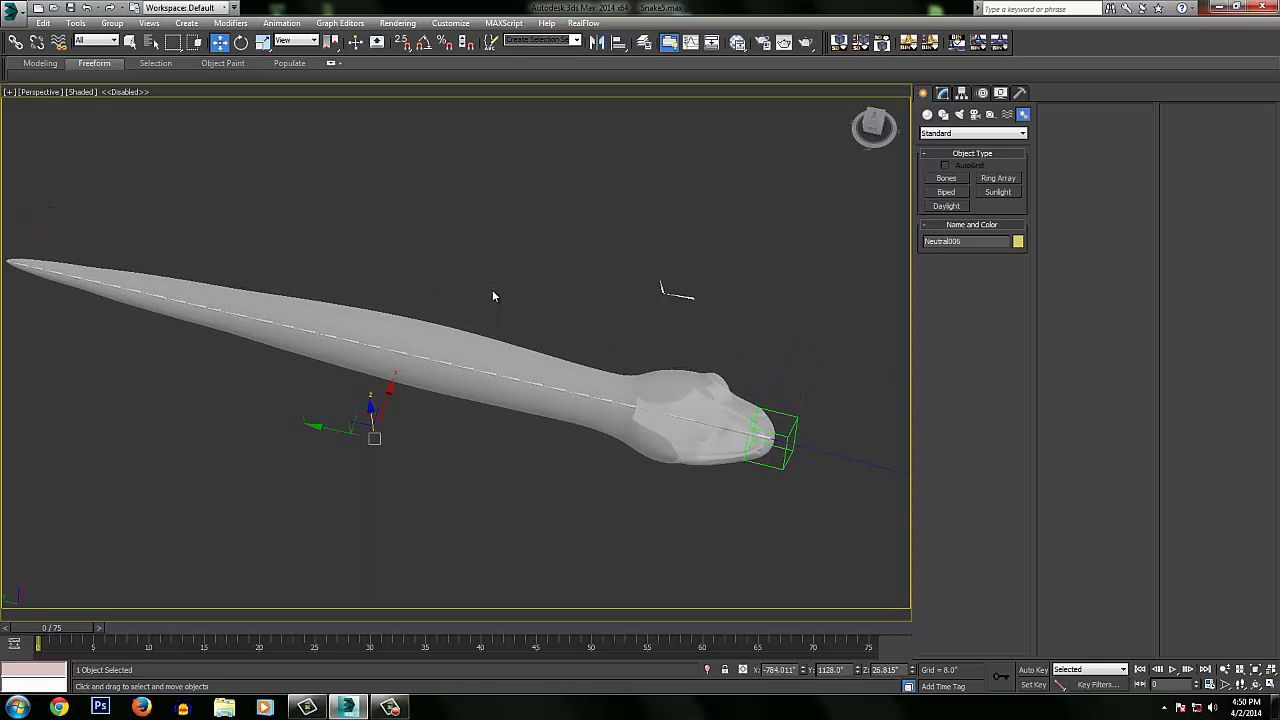
- Examine the bone chain inside the snake from the top view and from several perspective angles
key("t")
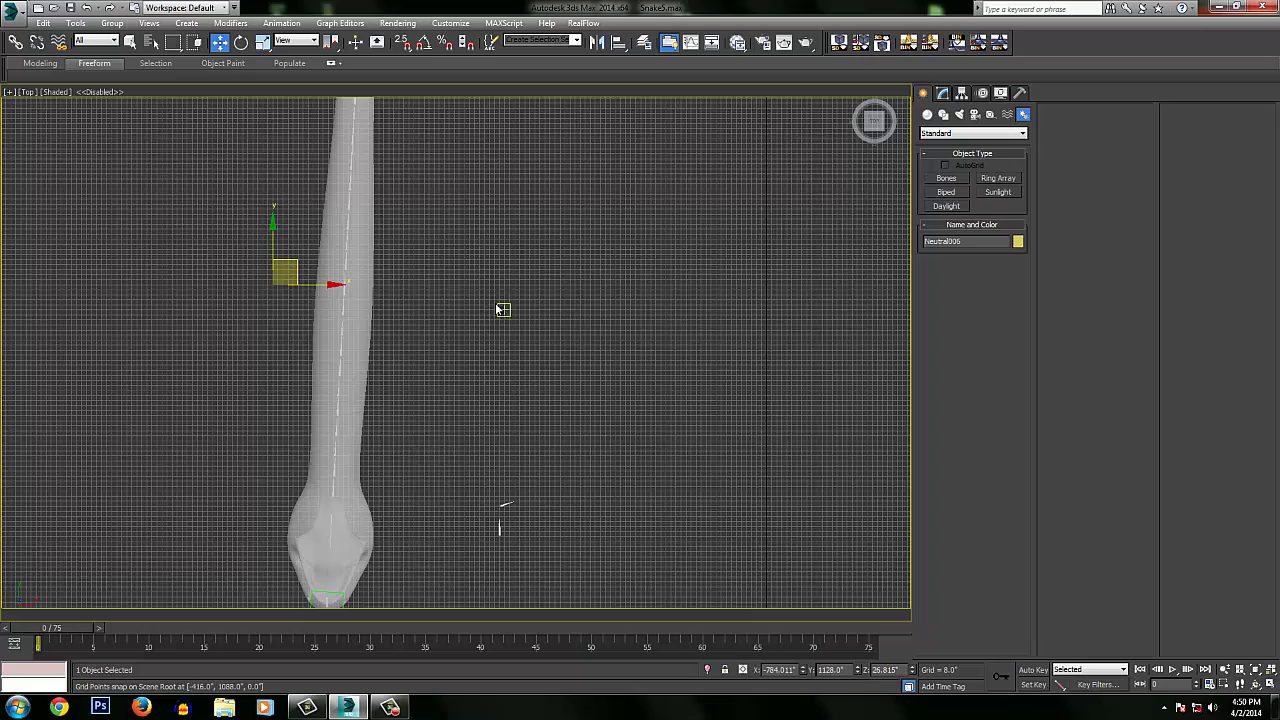
key("s")
key("s")
key("p")
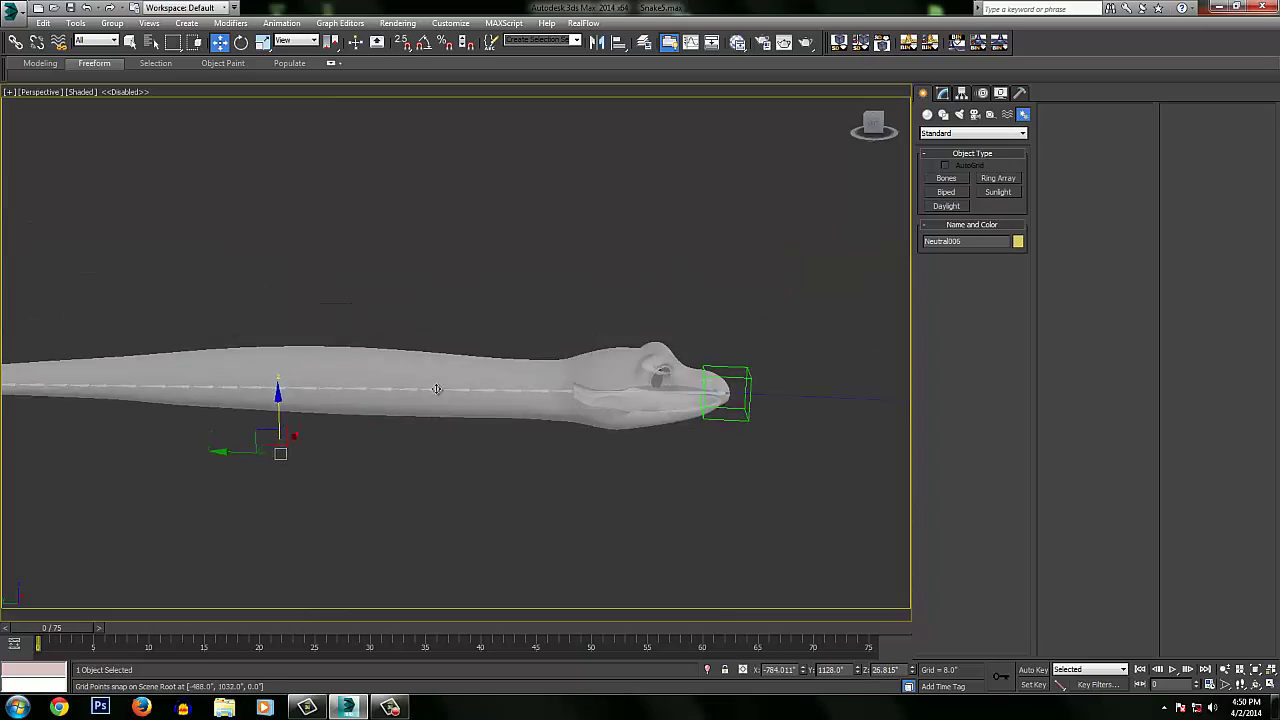
middle_click_drag(436, 389, 590, 377, "alt")
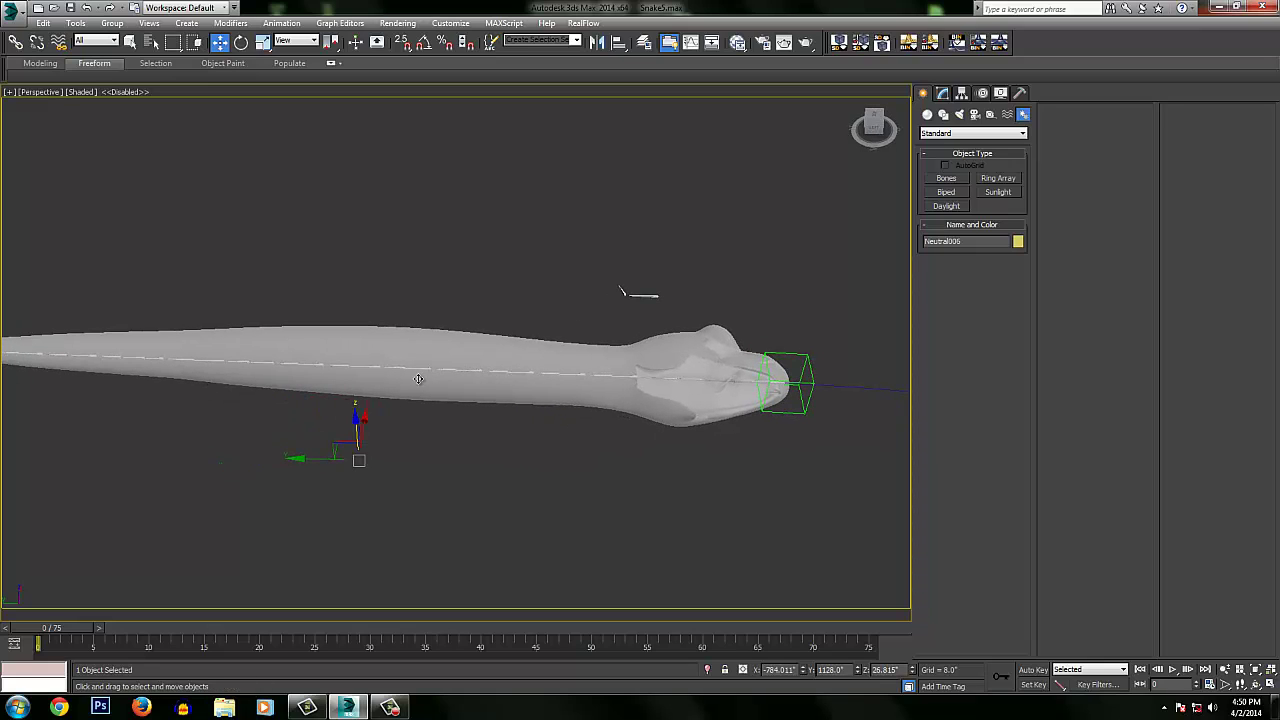
middle_click_drag(194, 366, 487, 292, "alt")
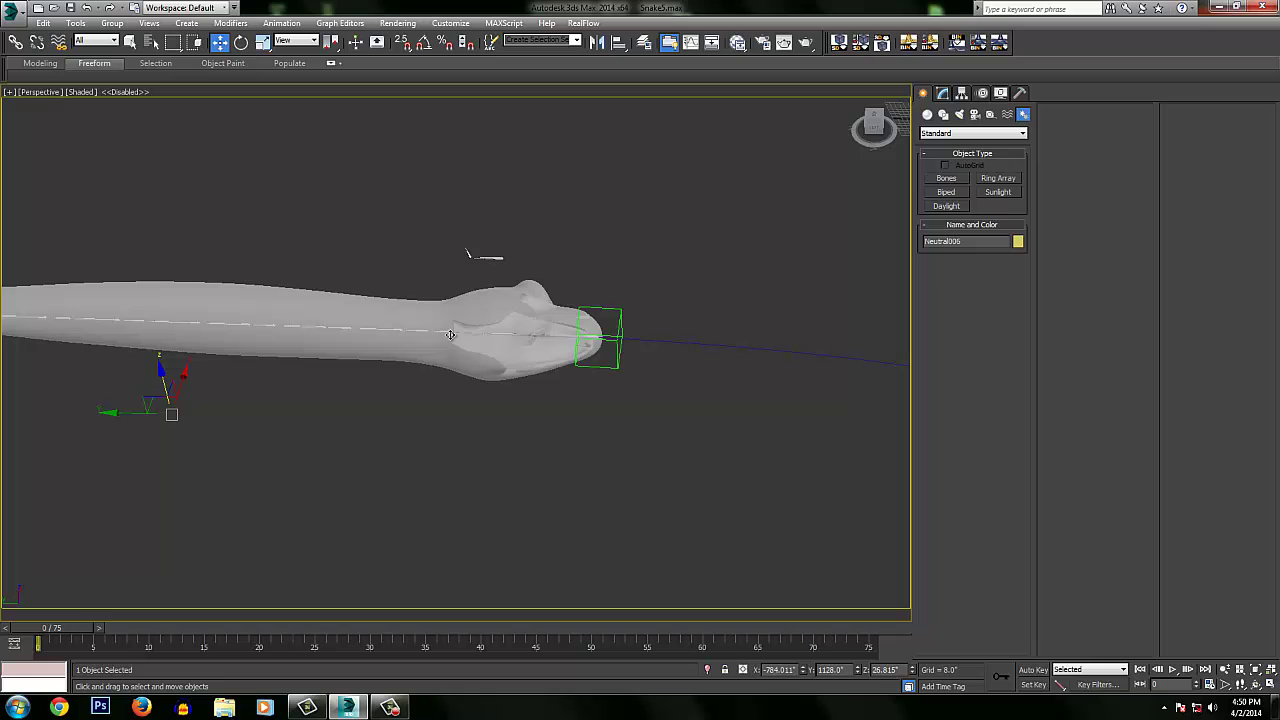
middle_click_drag(511, 346, 543, 291, "alt")
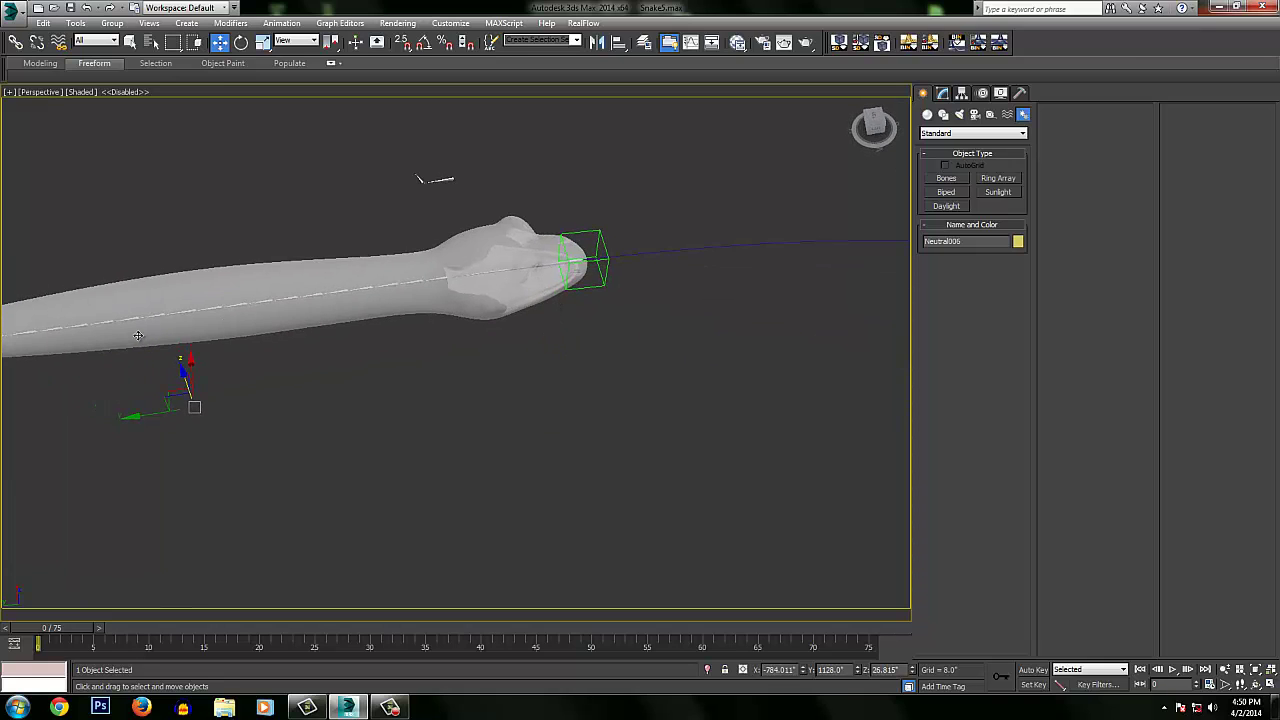
- Turn off the see-through display of the snake mesh
key("alt+x")
middle_click_drag(400, 306, 234, 380)
middle_click_drag(410, 397, 336, 319)
scroll(510, 306, "up", 3)
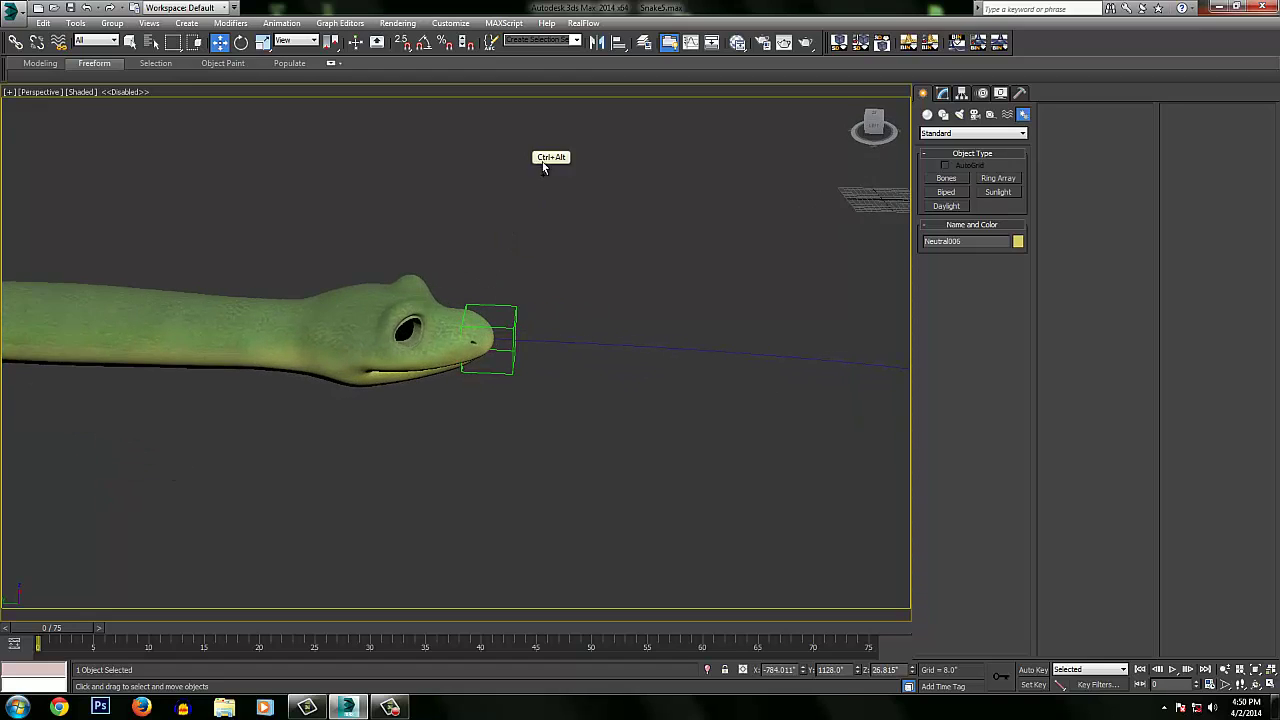
- Select the box-shaped point helper at the snake's nose and show the Helpers object types
left_click_drag(561, 238, 516, 320)
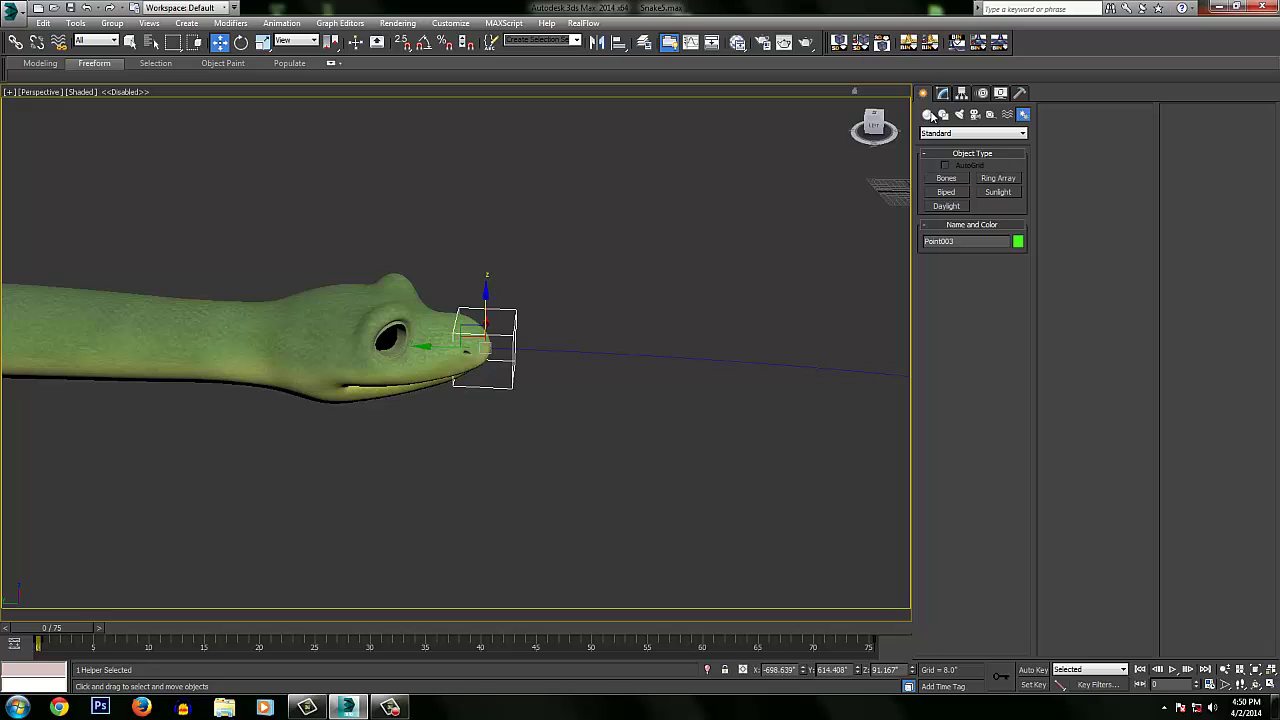
left_click(990, 114)
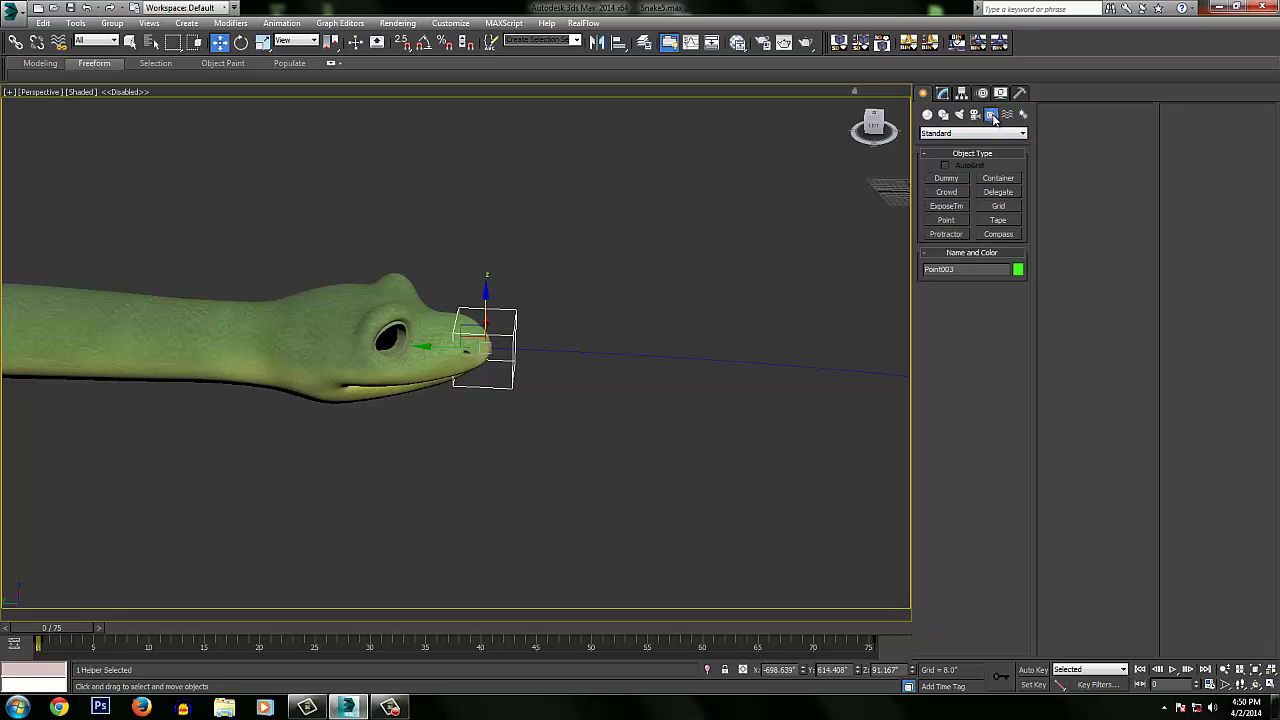
middle_click_drag(485, 318, 505, 345, "alt")
middle_click_drag(555, 300, 440, 195, "alt")
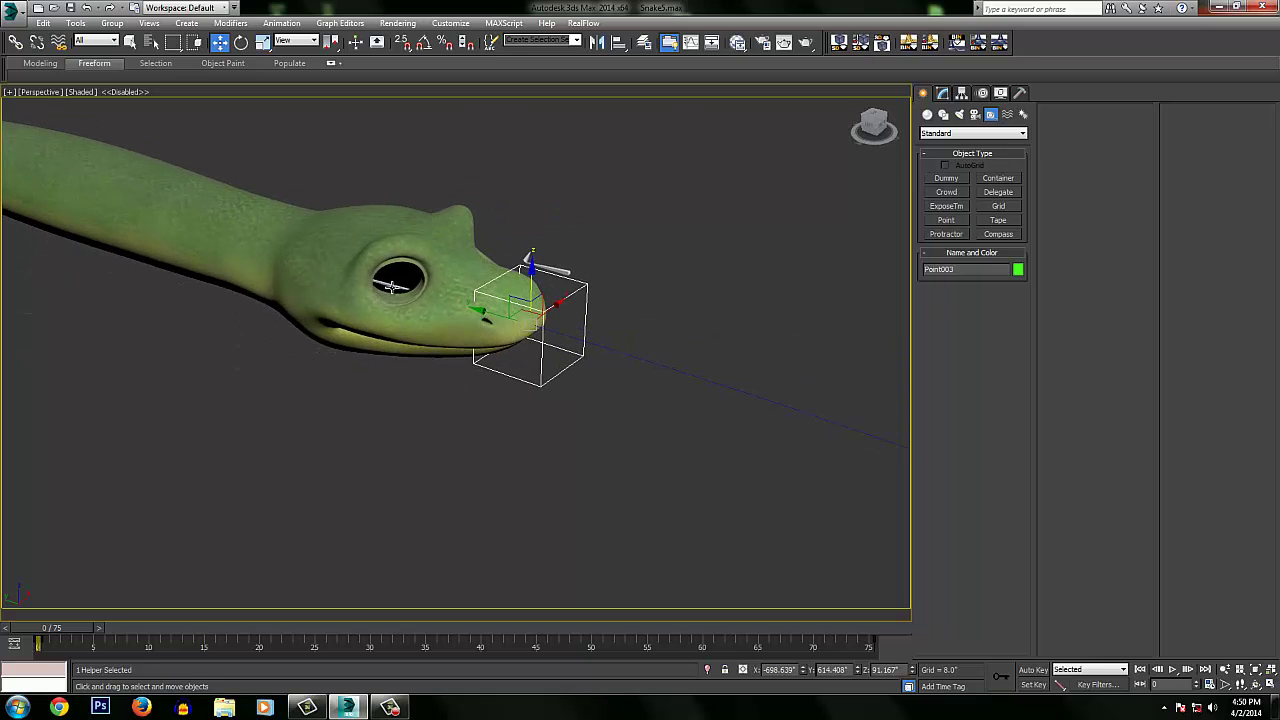
mouse_move(392, 287)
middle_mouse_down("alt")
mouse_move(463, 314)
mouse_move(506, 291)
mouse_move(417, 363)
mouse_move(388, 289)
middle_mouse_up("alt")
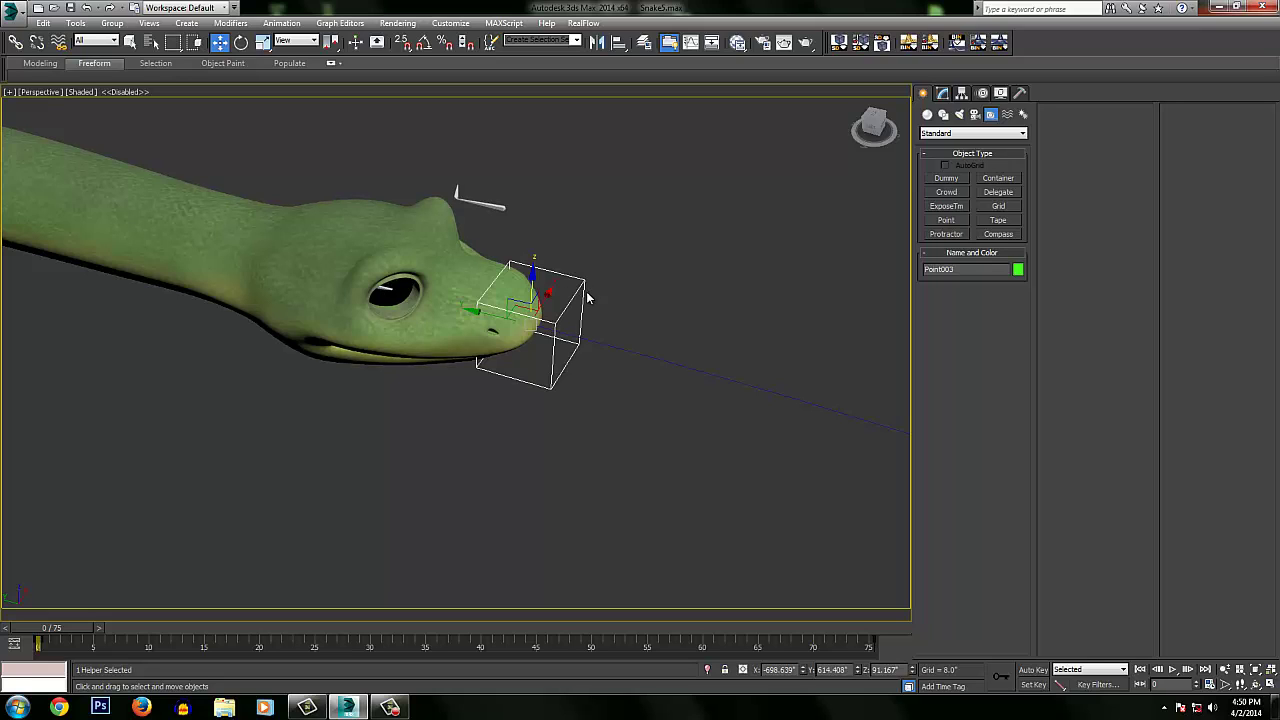
mouse_move(588, 298)
middle_mouse_down("alt")
mouse_move(590, 250)
mouse_move(585, 284)
middle_mouse_up("alt")
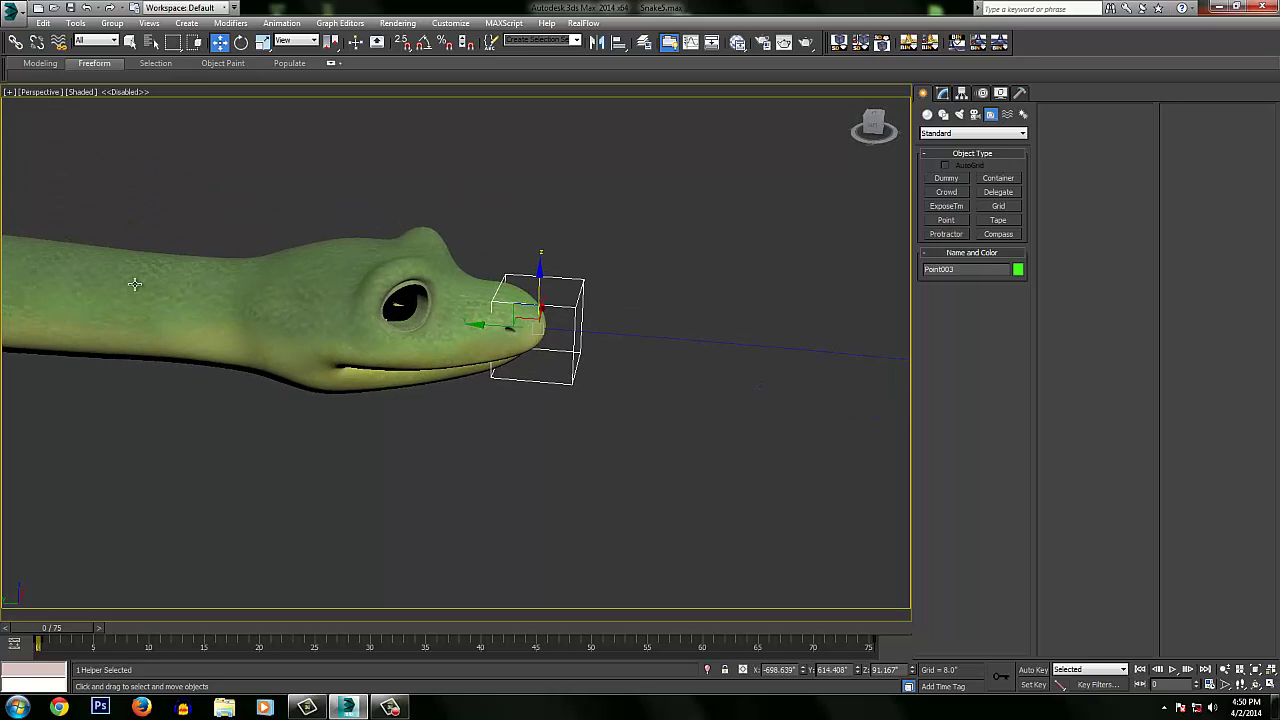
- Start a Path Constraint for the point helper at the snake's nose, using the curve ahead of the head
middle_click_drag(593, 193, 480, 286, "alt")
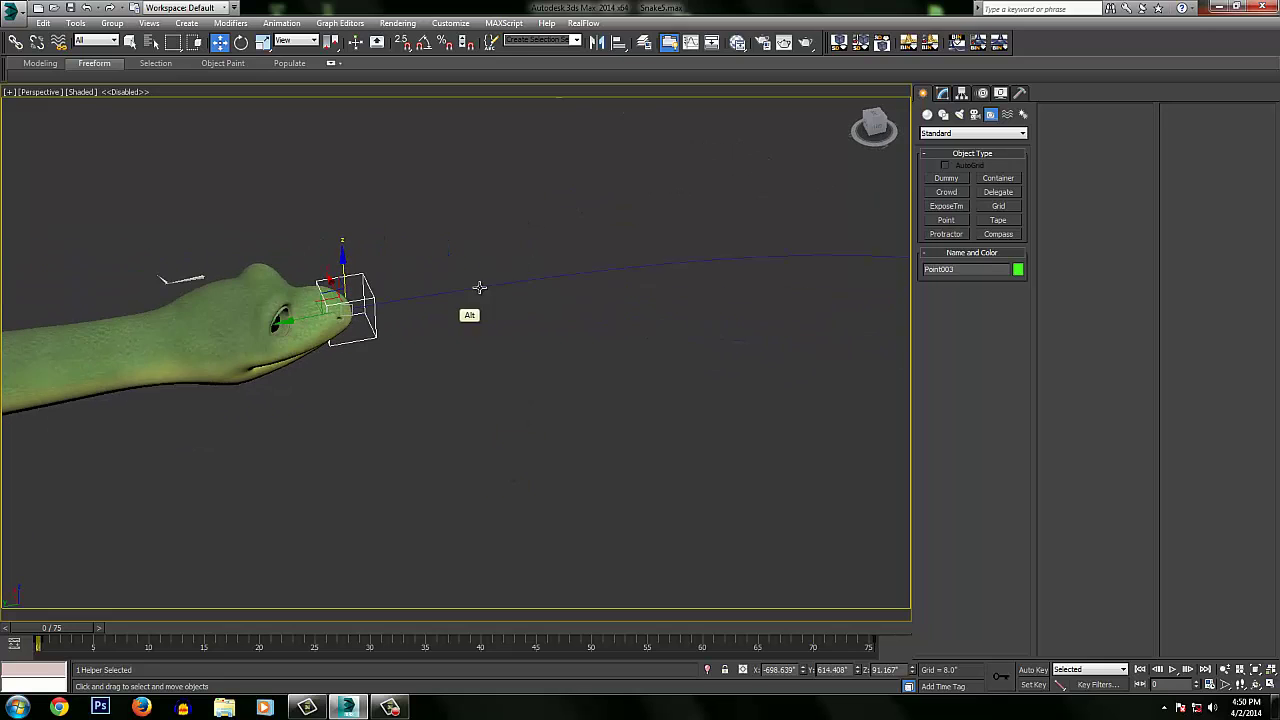
left_click(480, 286)
middle_click_drag(554, 401, 529, 279, "alt")
middle_click_drag(529, 279, 488, 171, "alt")
left_click(474, 306)
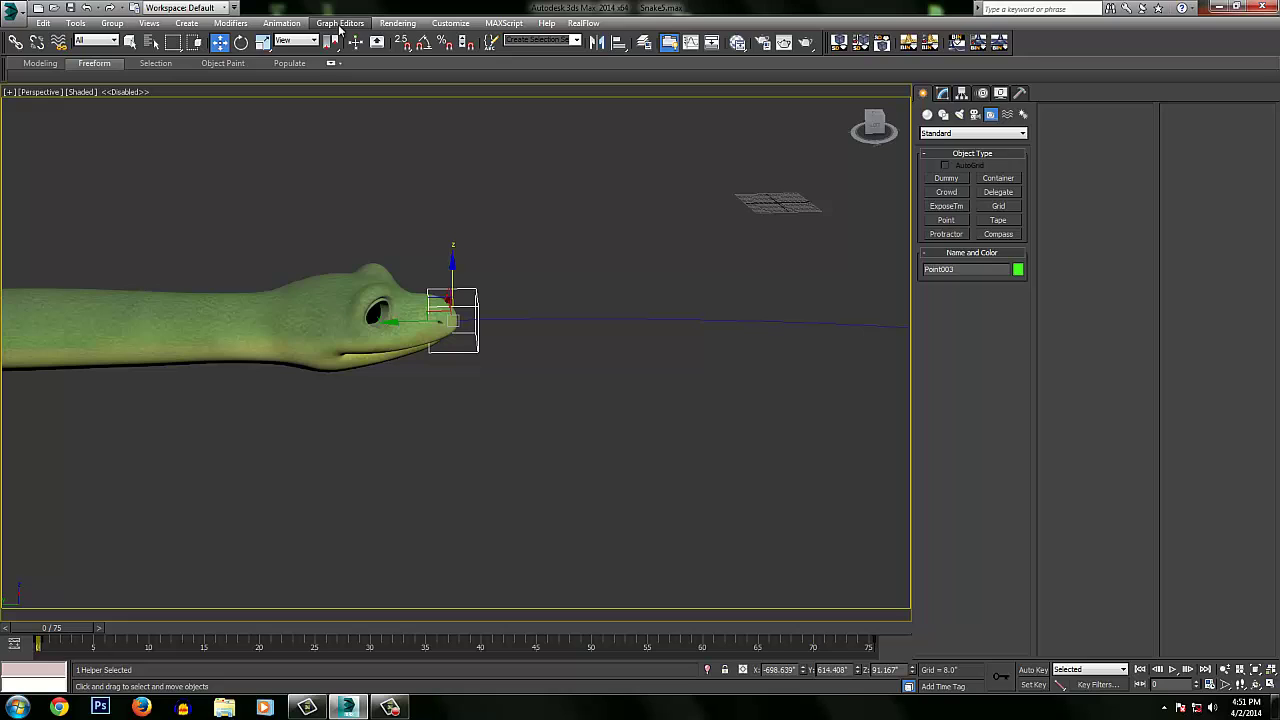
left_click(282, 23)
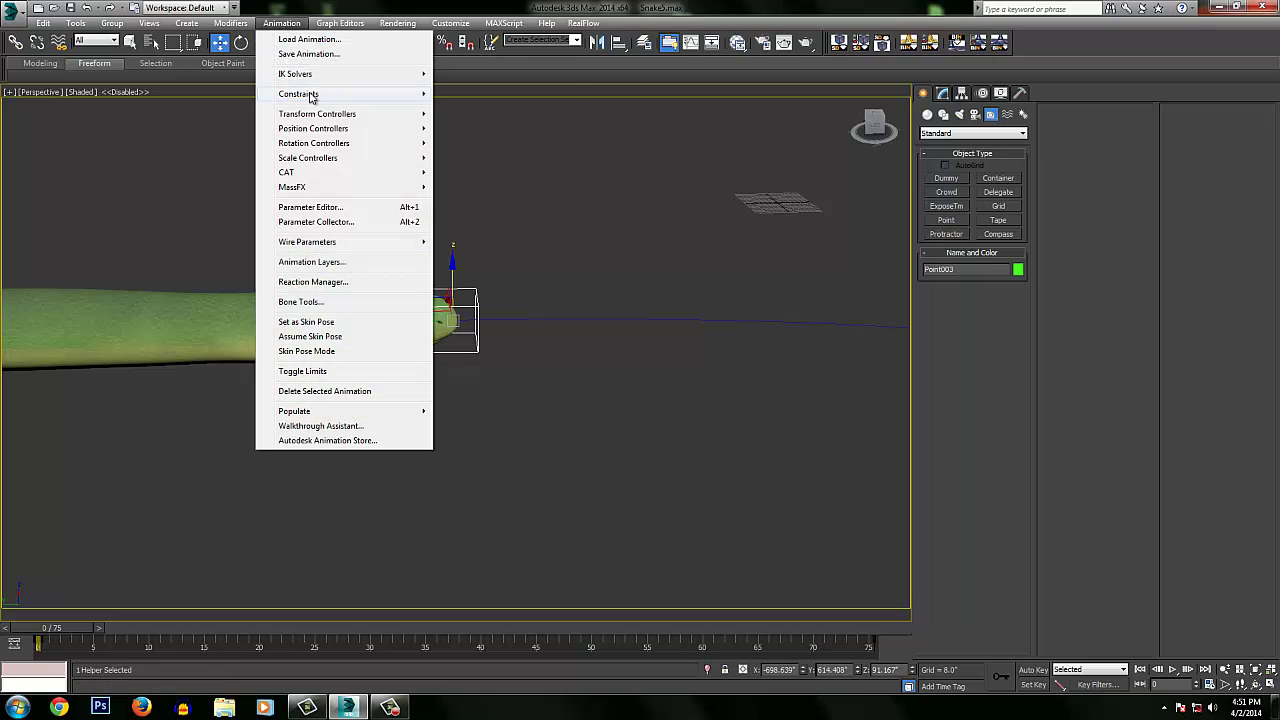
mouse_move(322, 94)
left_click(482, 129)
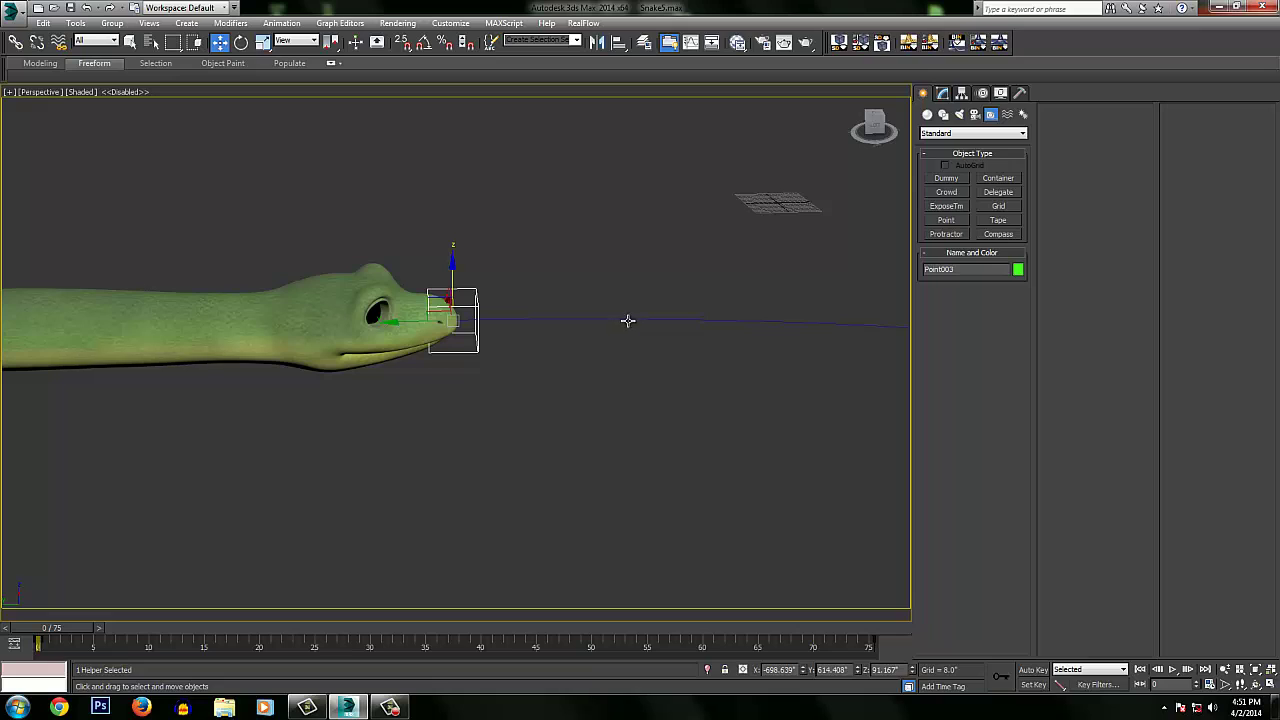
- Review the point helper's position, rotation and scale controller parameters in its motion settings, and deselect the helper
left_click(983, 94)
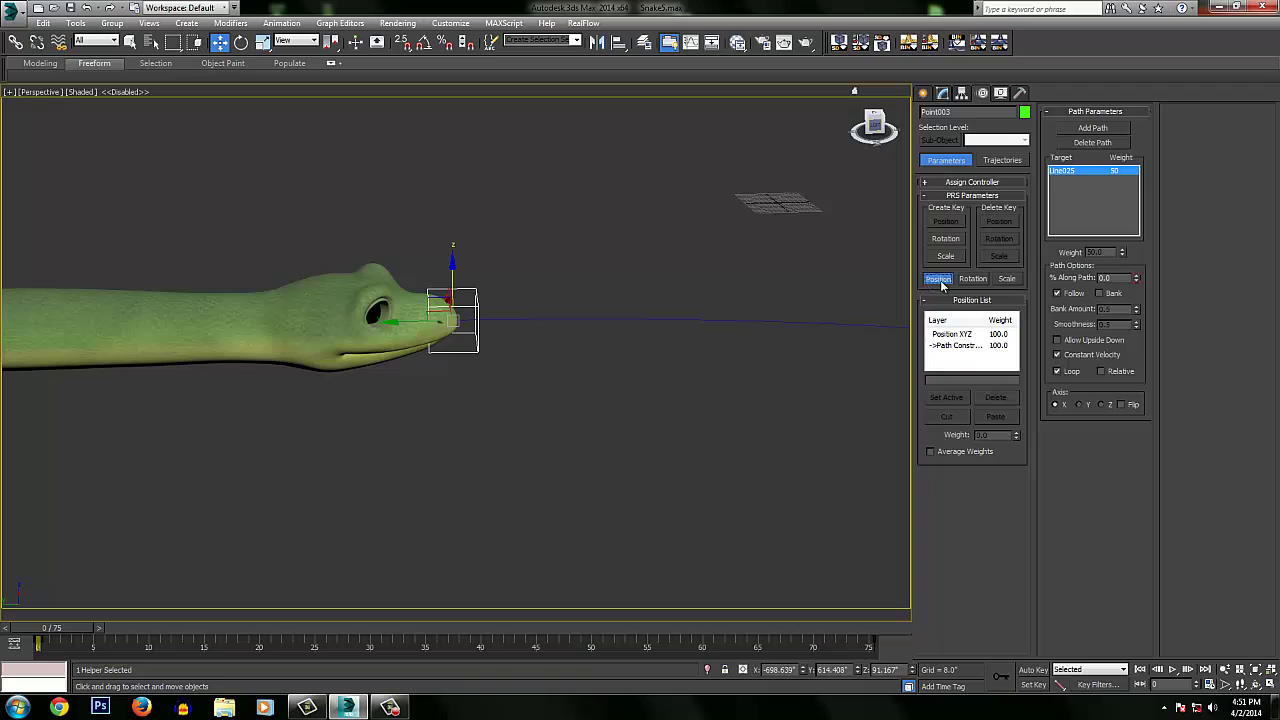
left_click(972, 279)
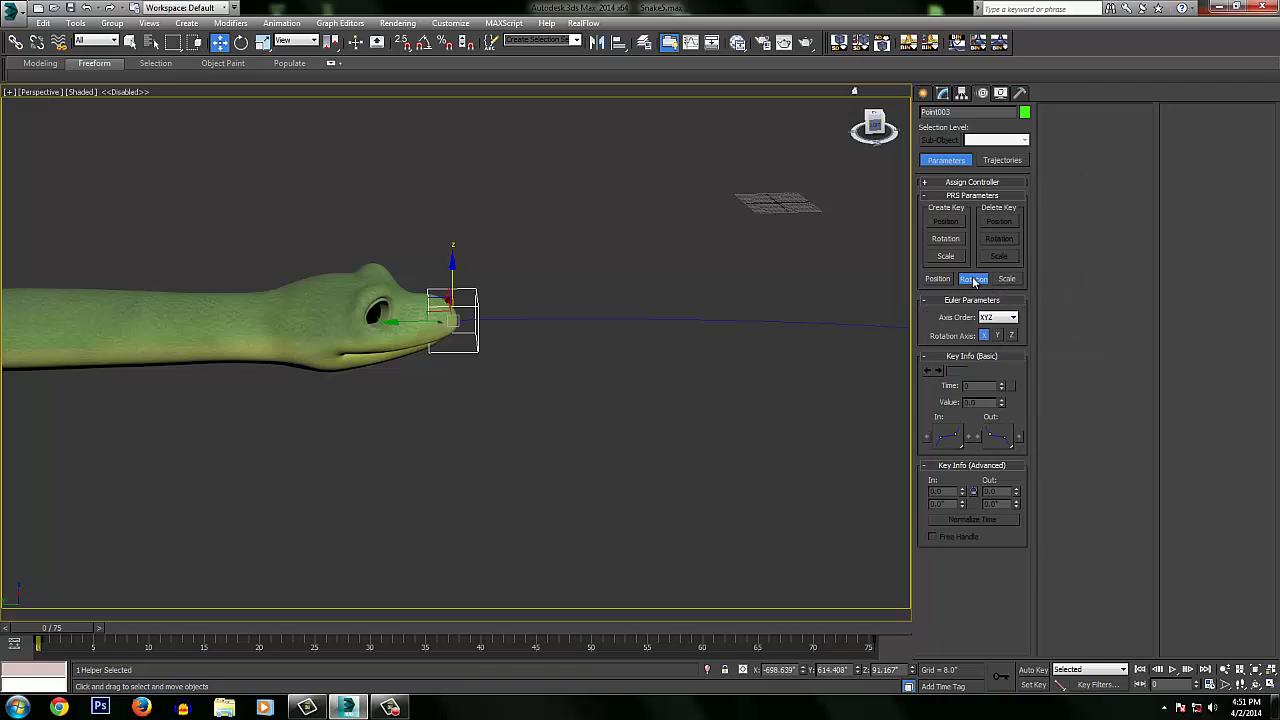
left_click(1006, 280)
left_click(975, 280)
left_click(1003, 281)
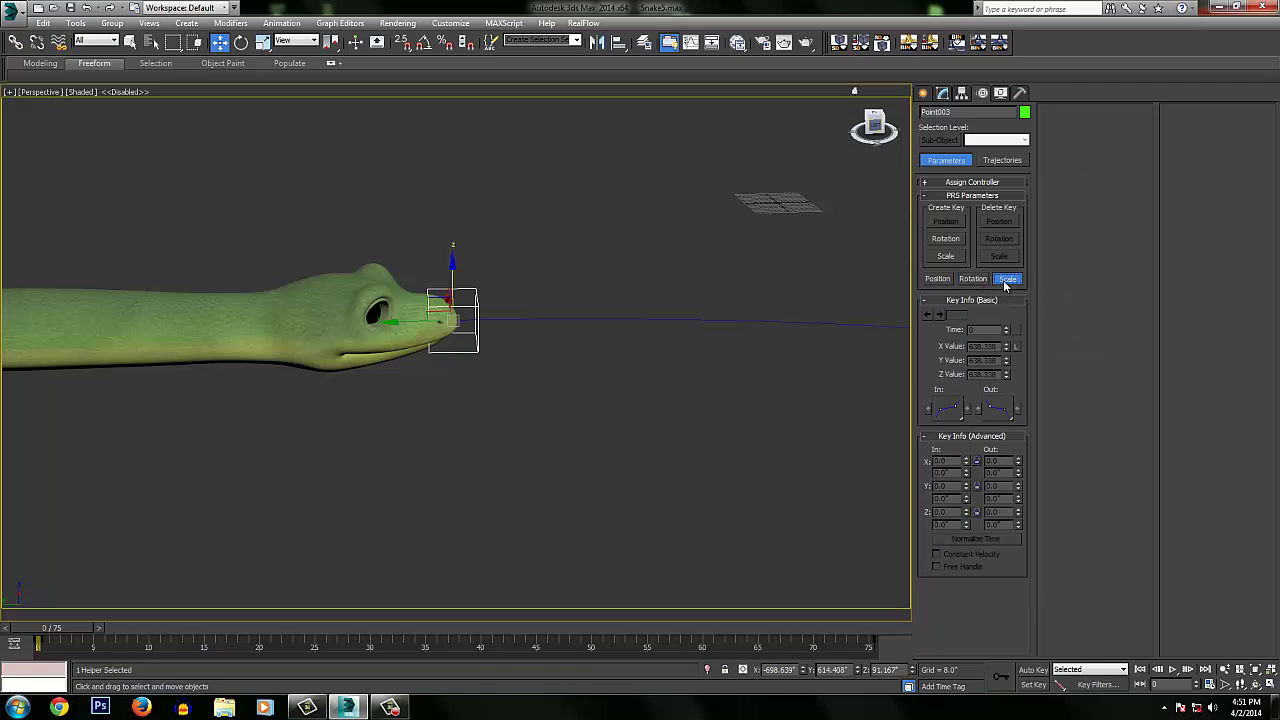
left_click(973, 279)
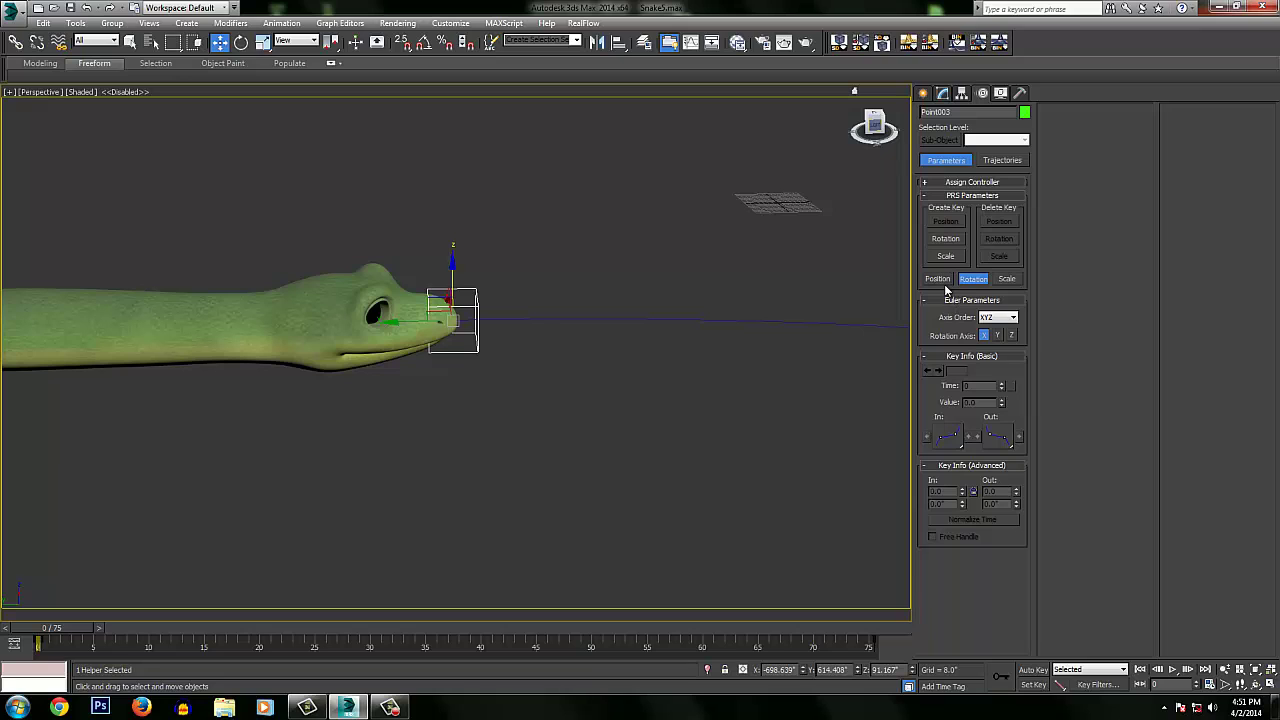
left_click(943, 281)
left_click(661, 242)
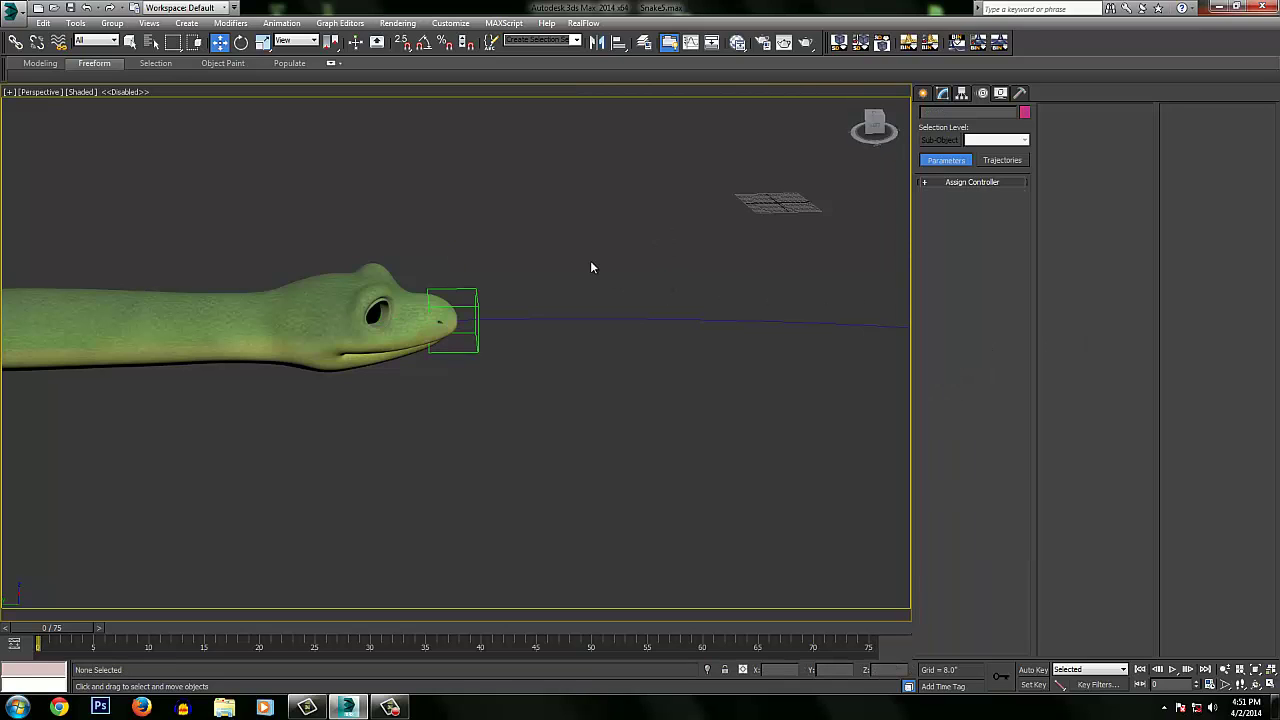
mouse_move(559, 263)
middle_mouse_down()
mouse_move(532, 251)
mouse_move(571, 286)
mouse_move(537, 200)
mouse_move(491, 194)
mouse_move(549, 242)
middle_mouse_up()
scroll(533, 250, "down", 5)
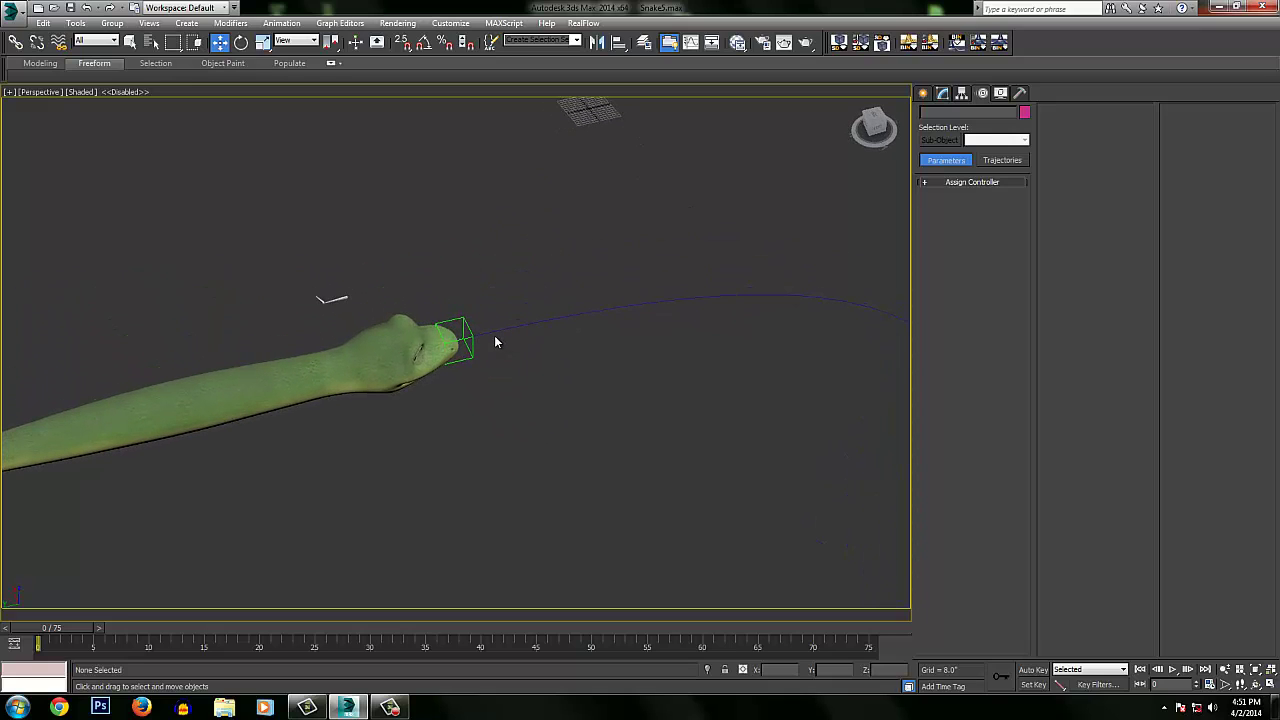
middle_click_drag(433, 369, 493, 360)
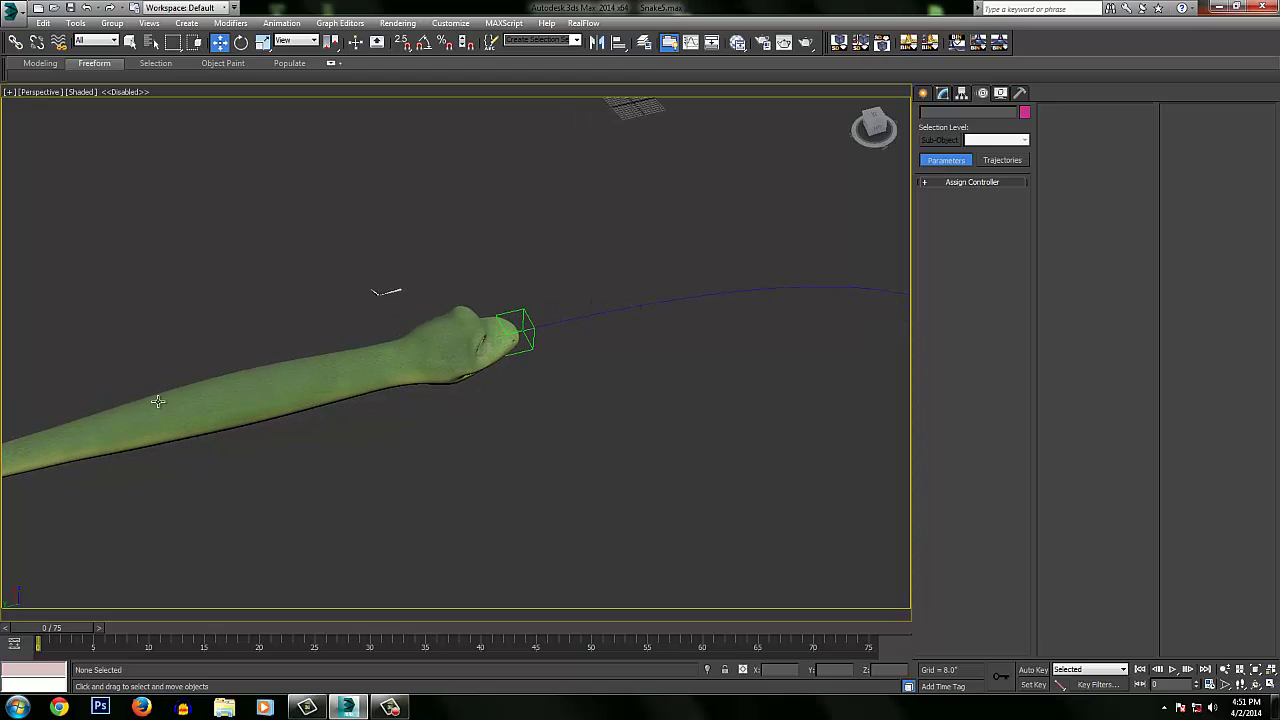
middle_click_drag(626, 343, 711, 300)
middle_click_drag(663, 171, 553, 225)
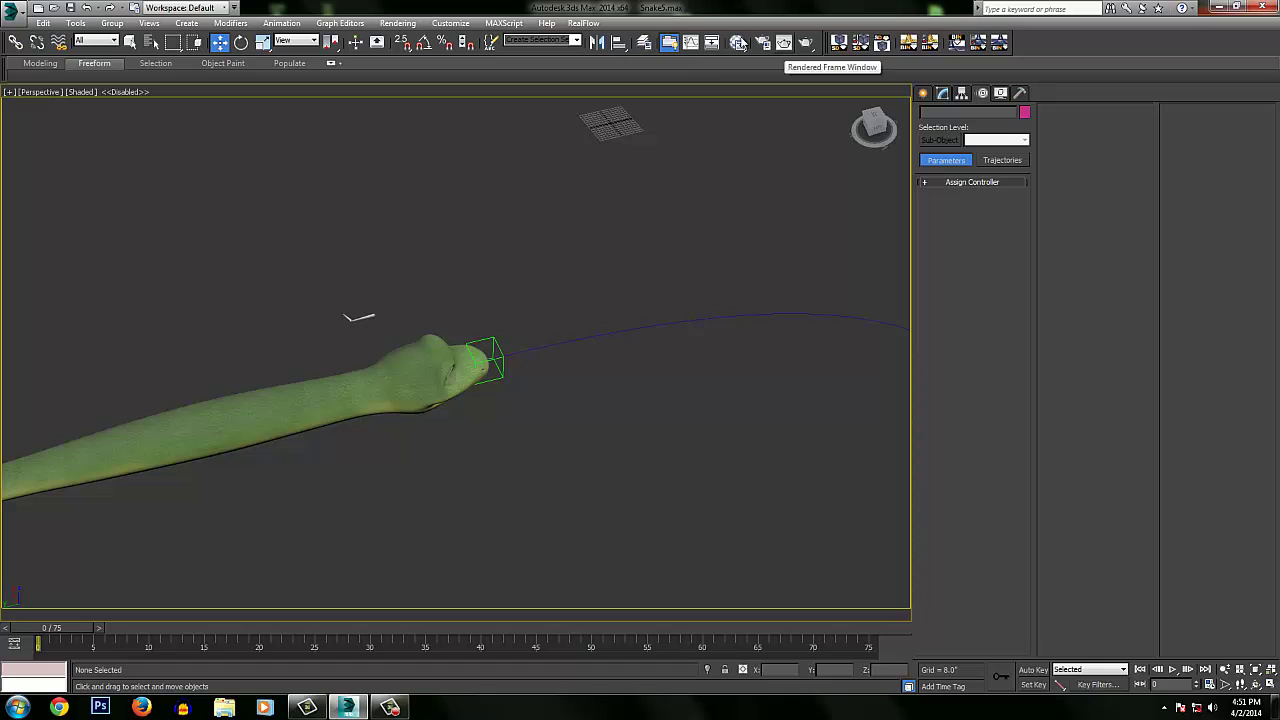
- Run the springmagic_0.8 script from the Max Scripts folder inside Max Files on the Desktop
left_click(504, 23)
left_click(525, 70)
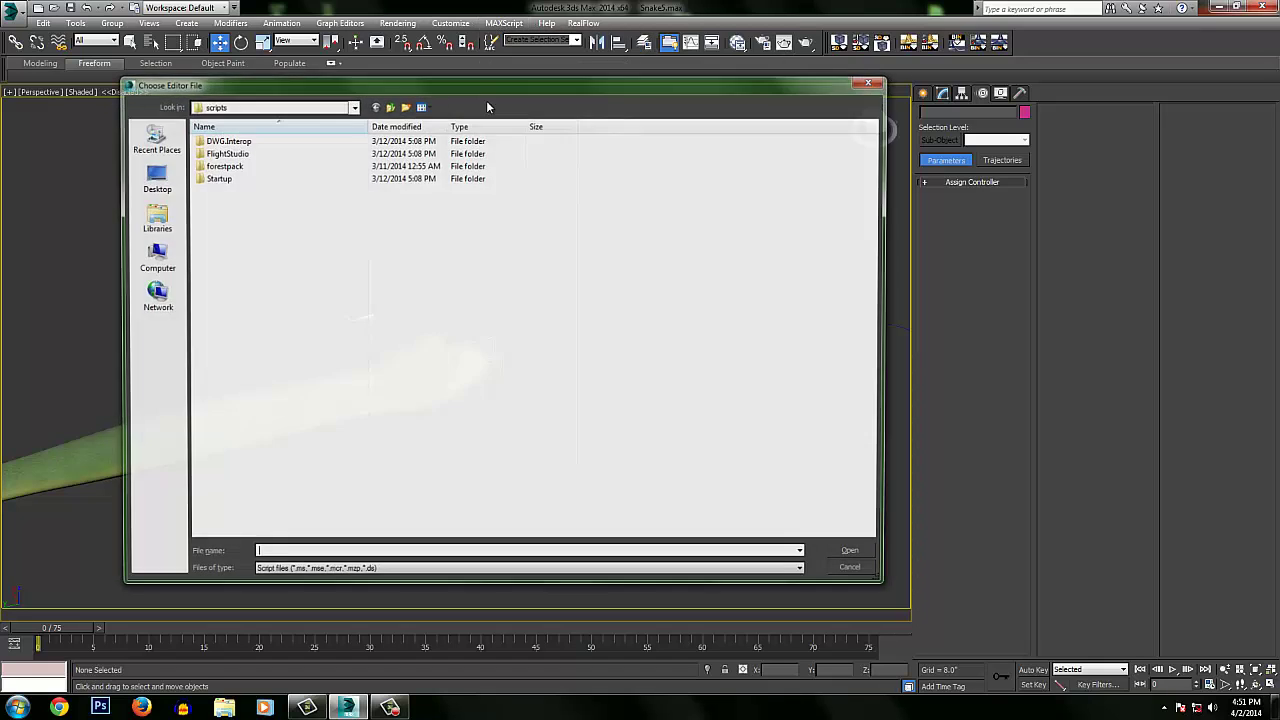
left_click(352, 107)
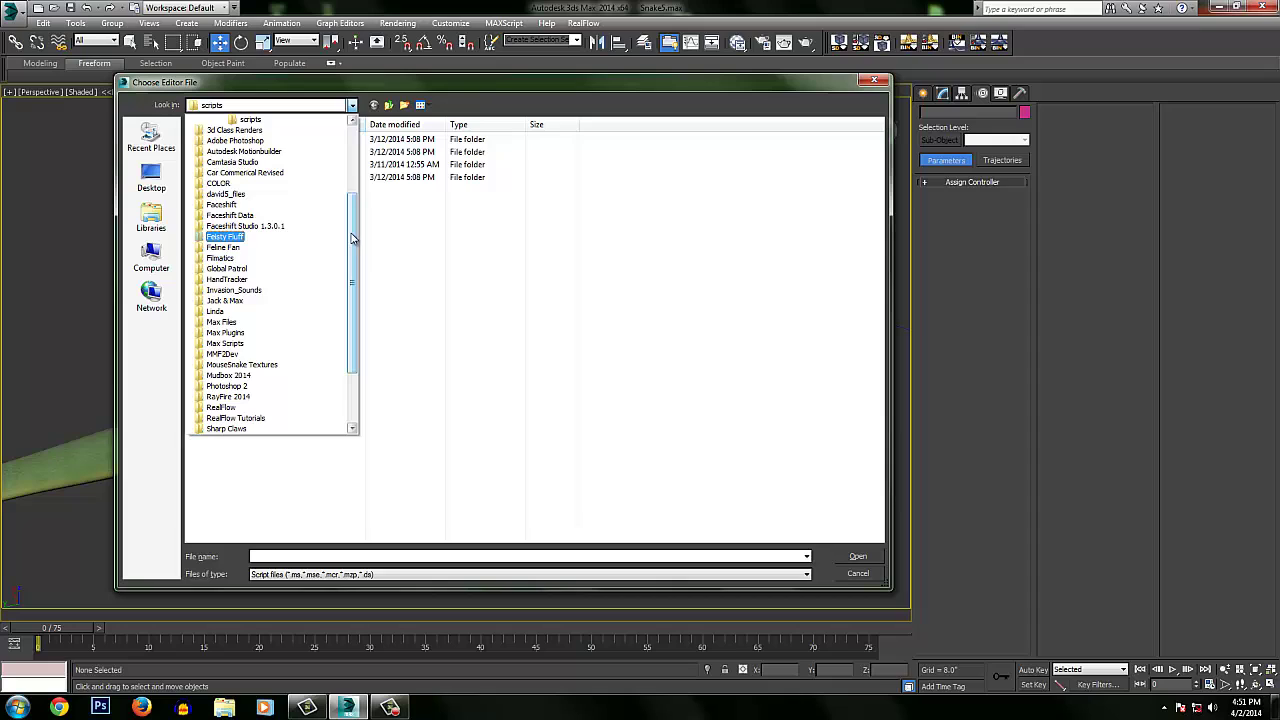
left_click(230, 343)
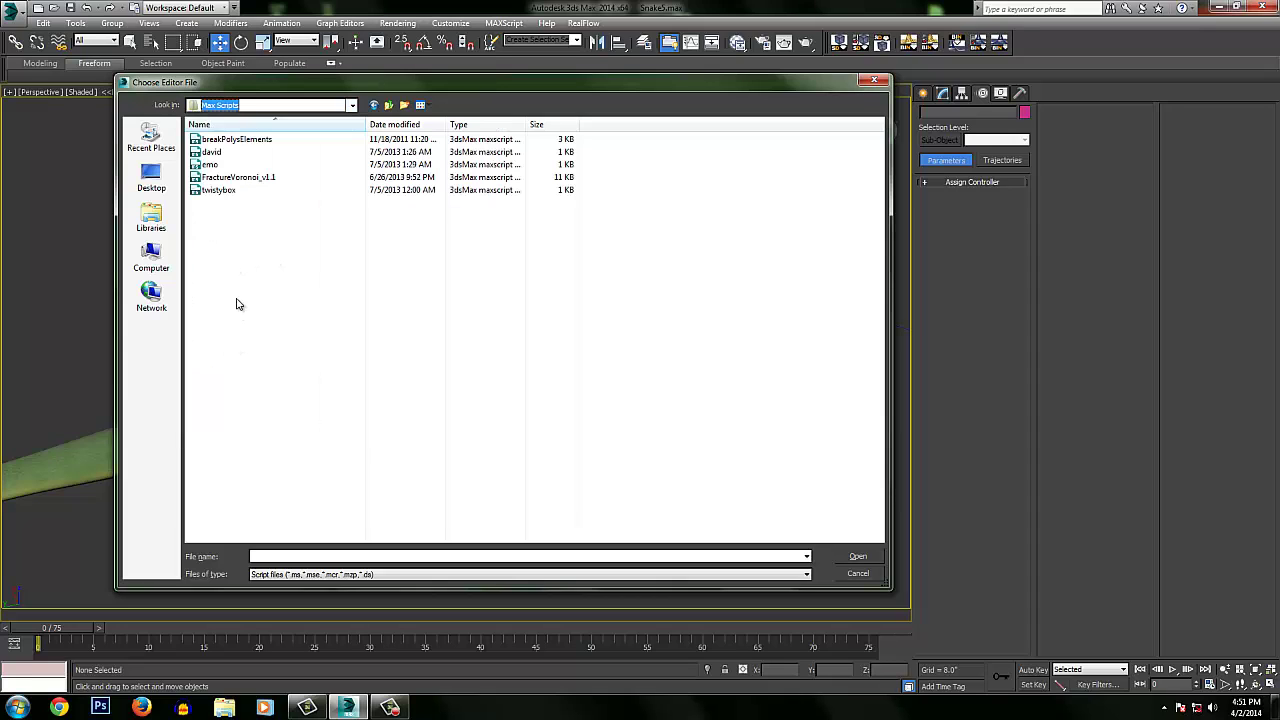
left_click(389, 105)
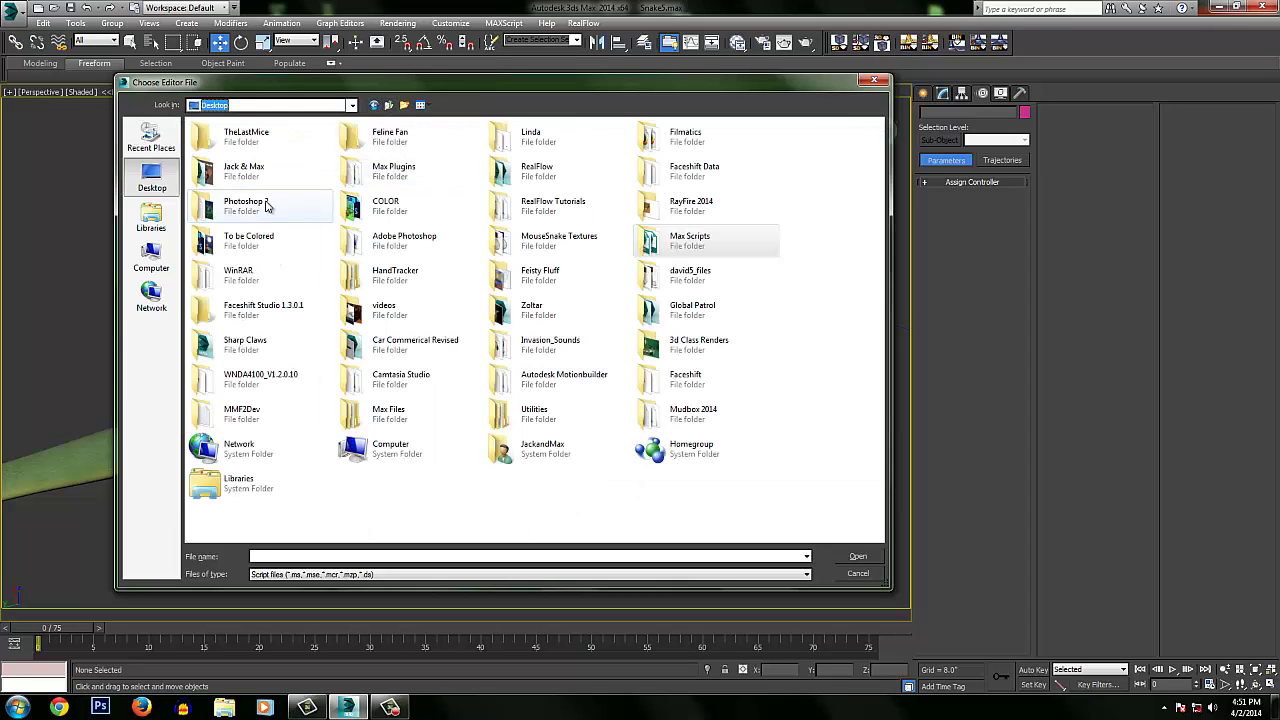
left_click(443, 275)
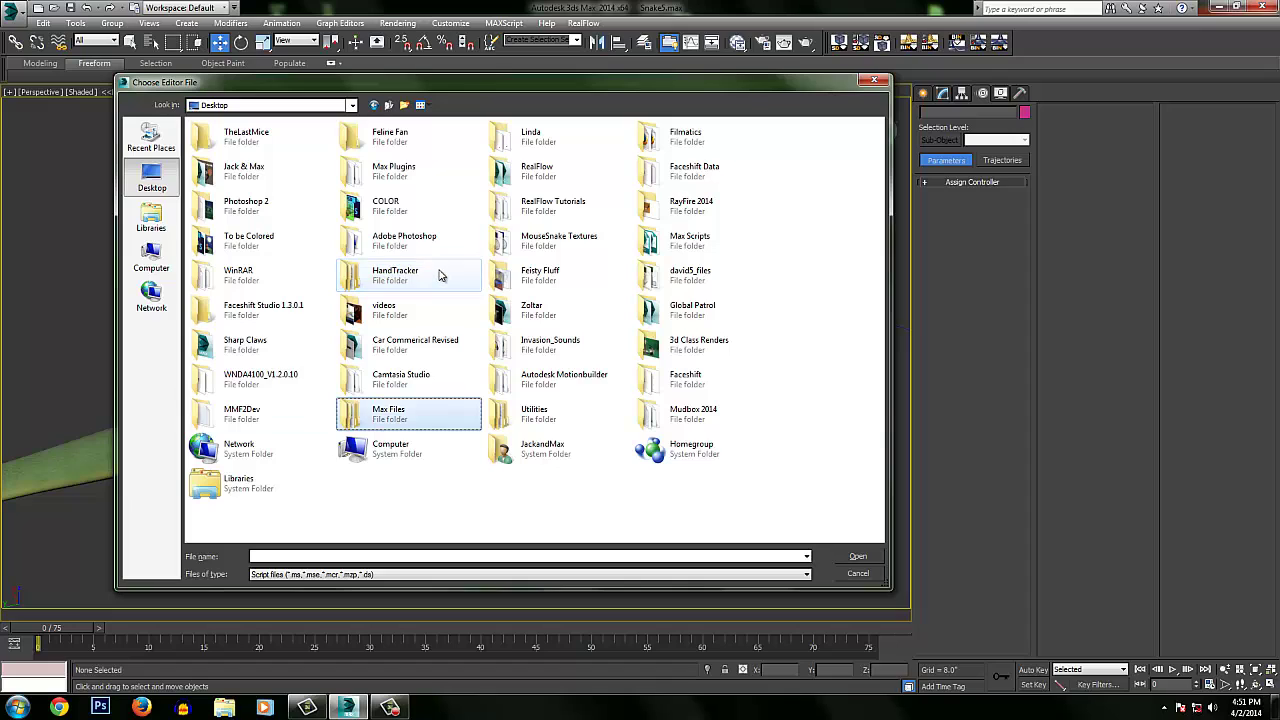
double_click(370, 413)
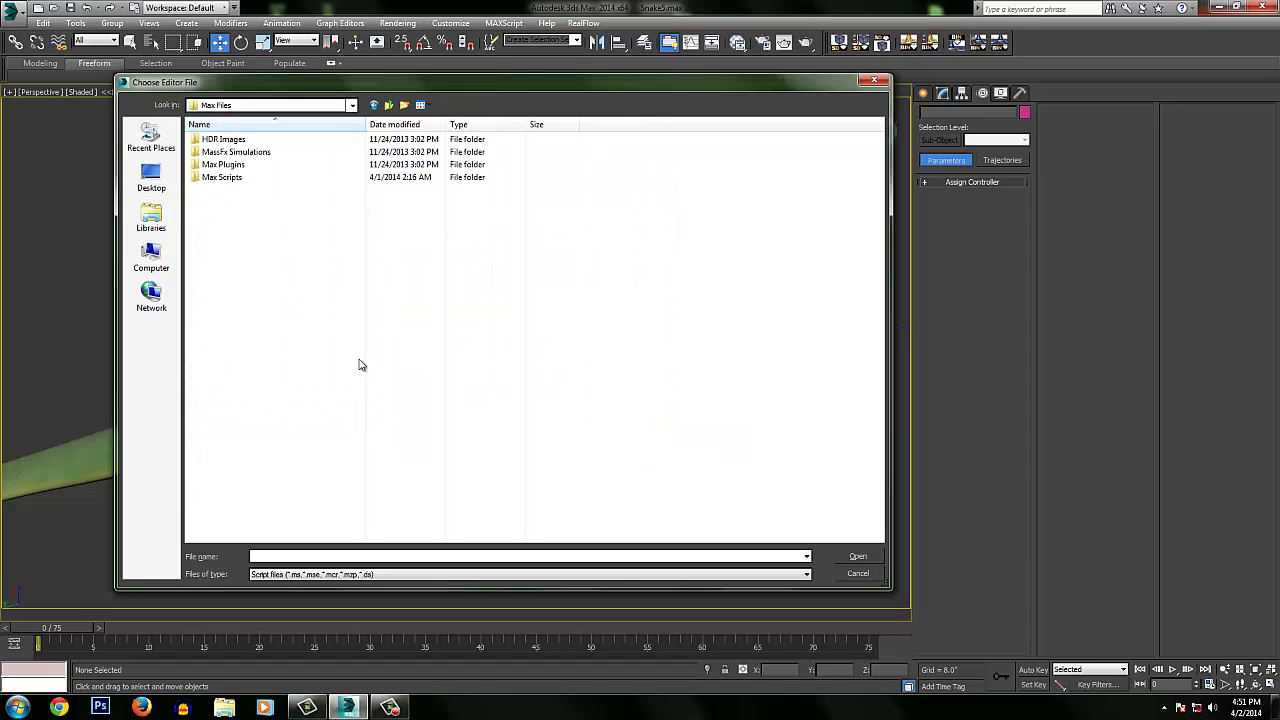
double_click(229, 180)
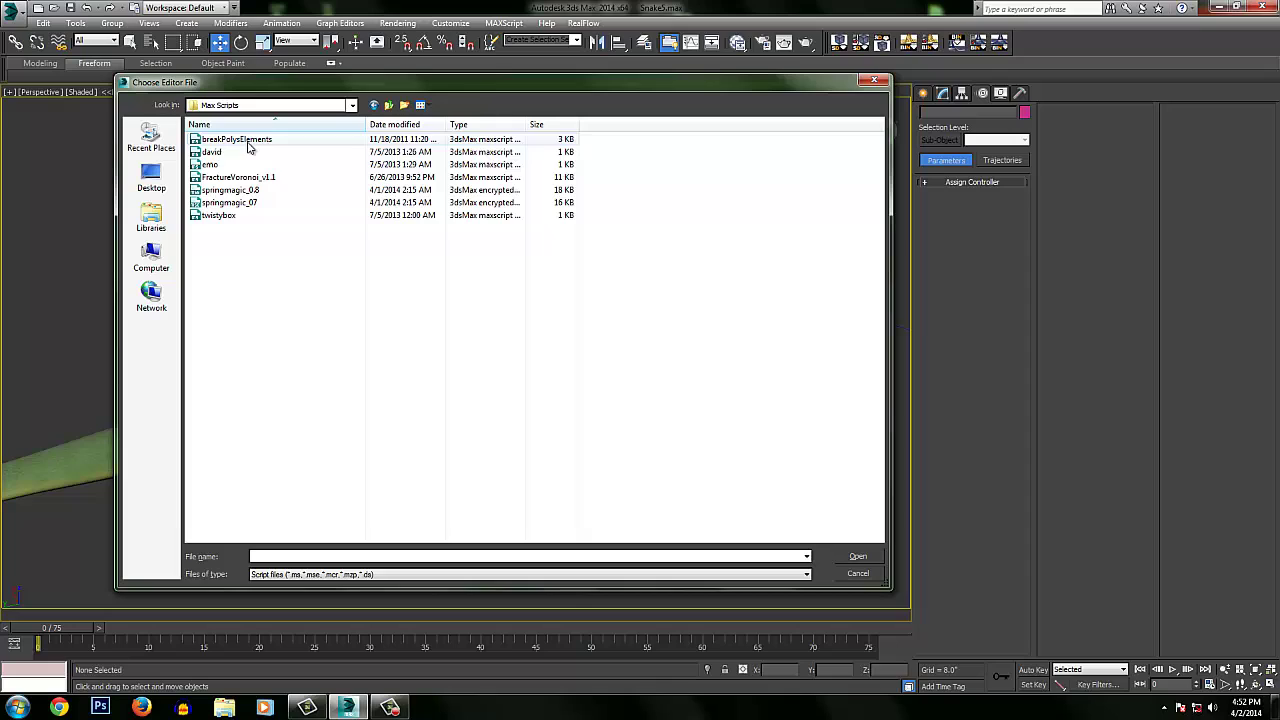
left_click(260, 192)
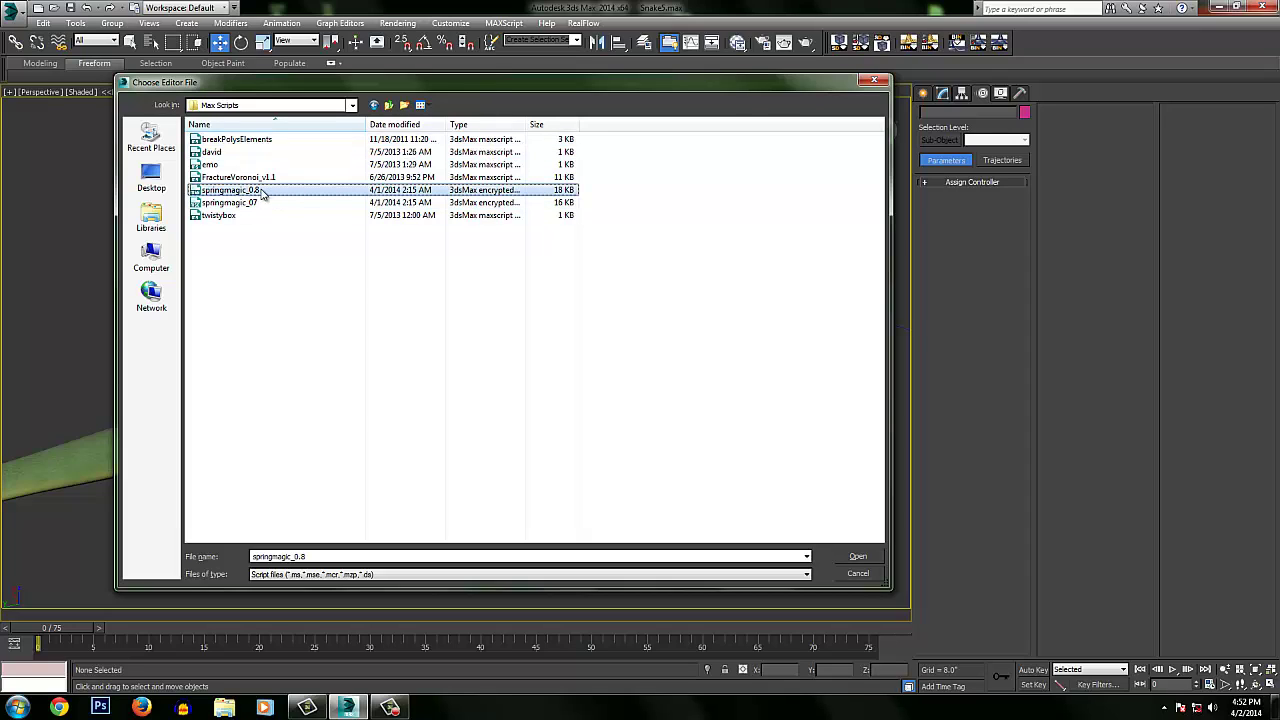
double_click(266, 195)
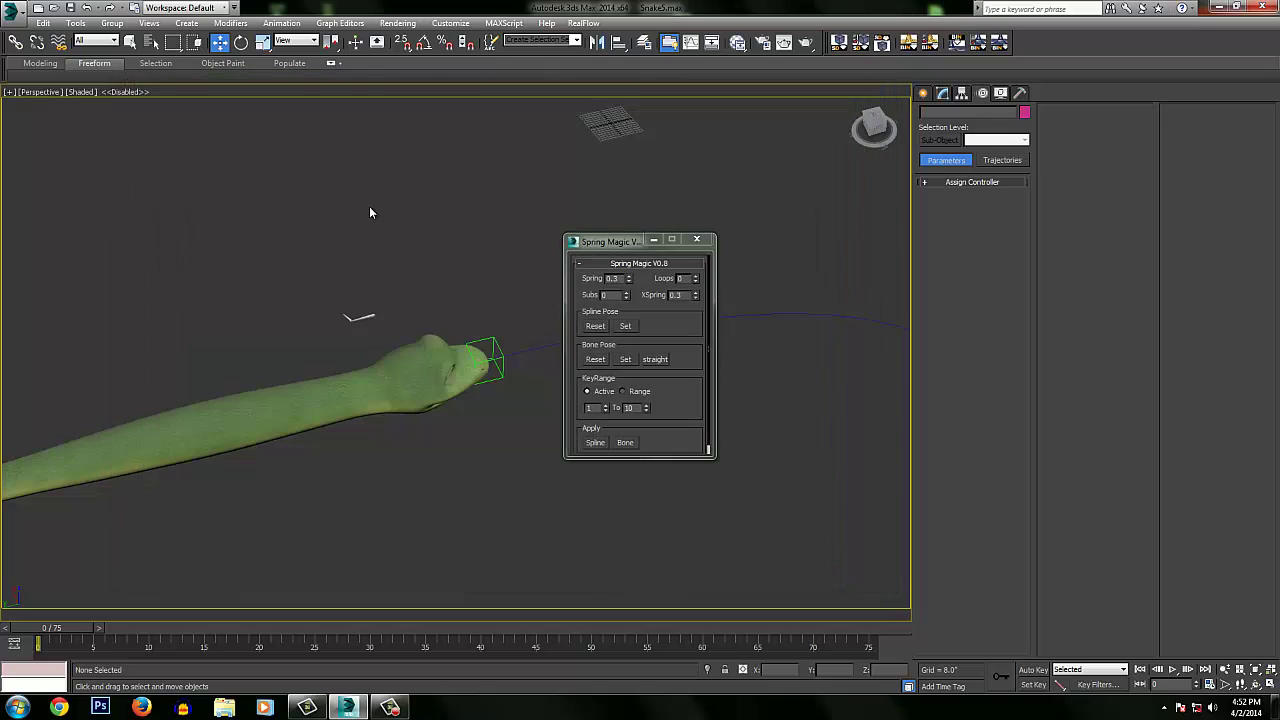
- Move the Spring Magic window away from the snake's head and path curve
left_click_drag(604, 244, 157, 131)
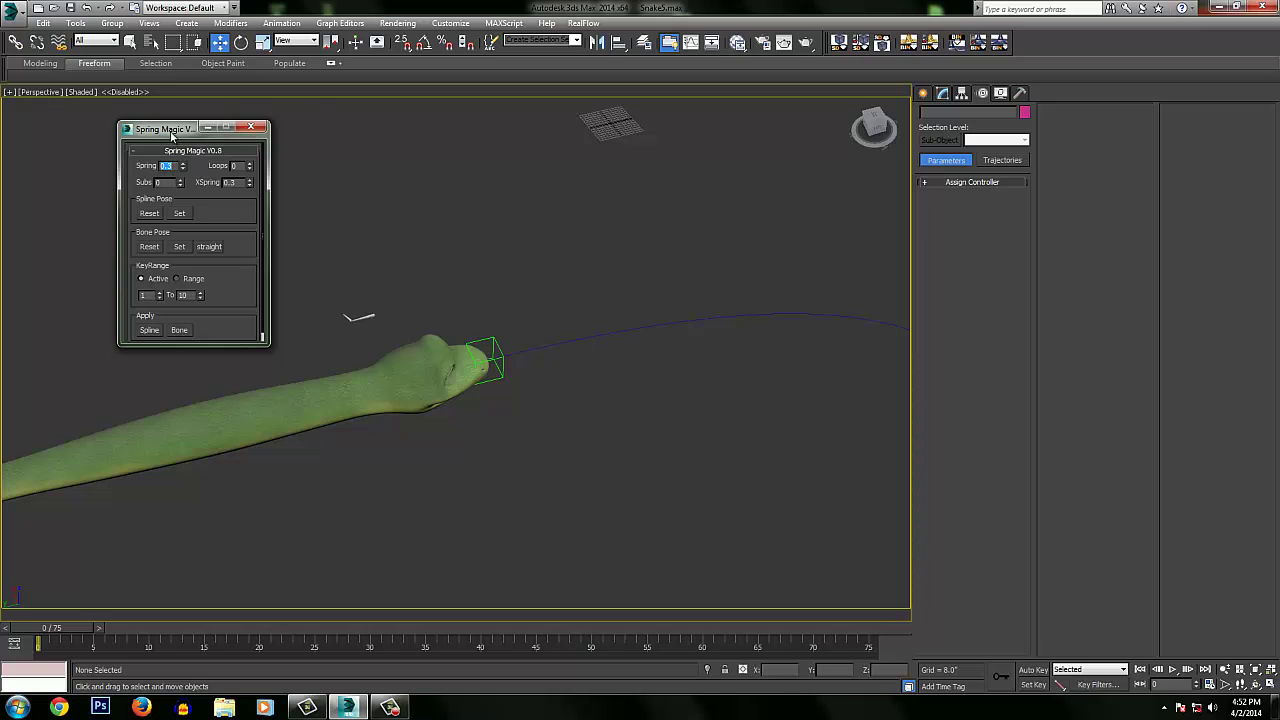
mouse_move(172, 136)
left_mouse_down()
mouse_move(220, 130)
mouse_move(174, 141)
left_mouse_up()
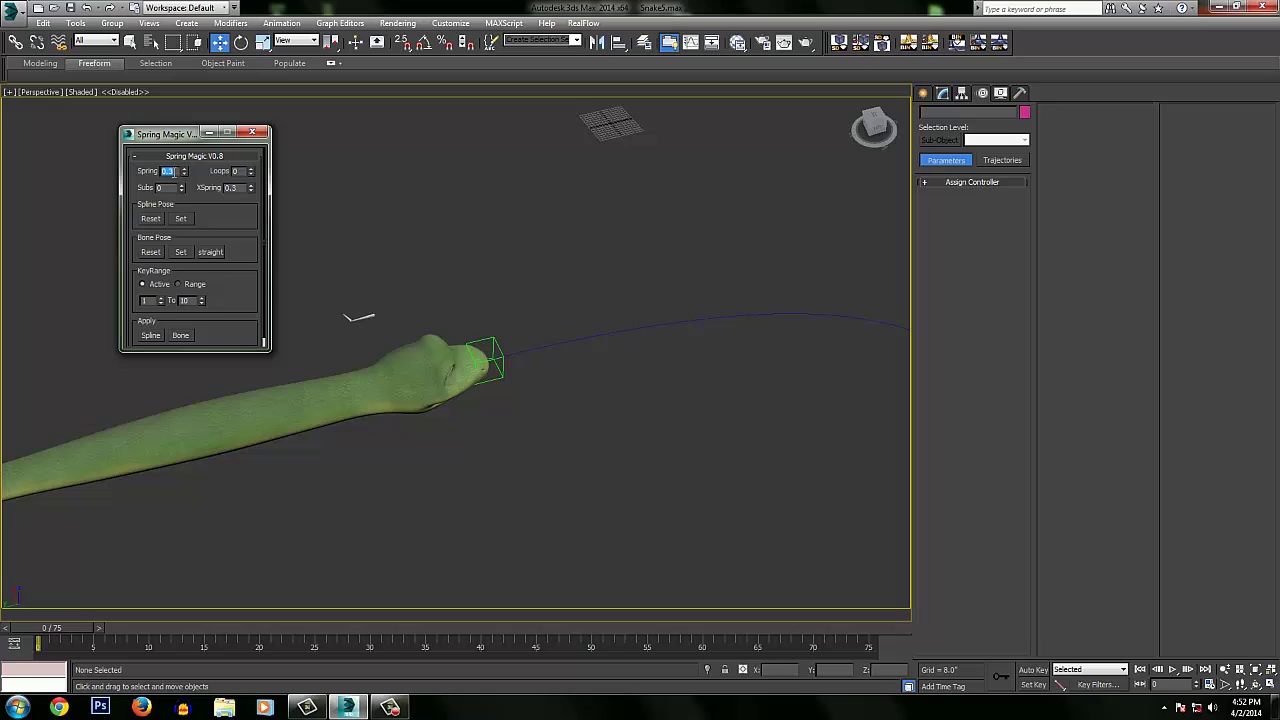
left_click(180, 172)
- Select the point helper at the snake's nose and the snake mesh in turn, and clear the selection
middle_click_drag(466, 334, 465, 383, "alt")
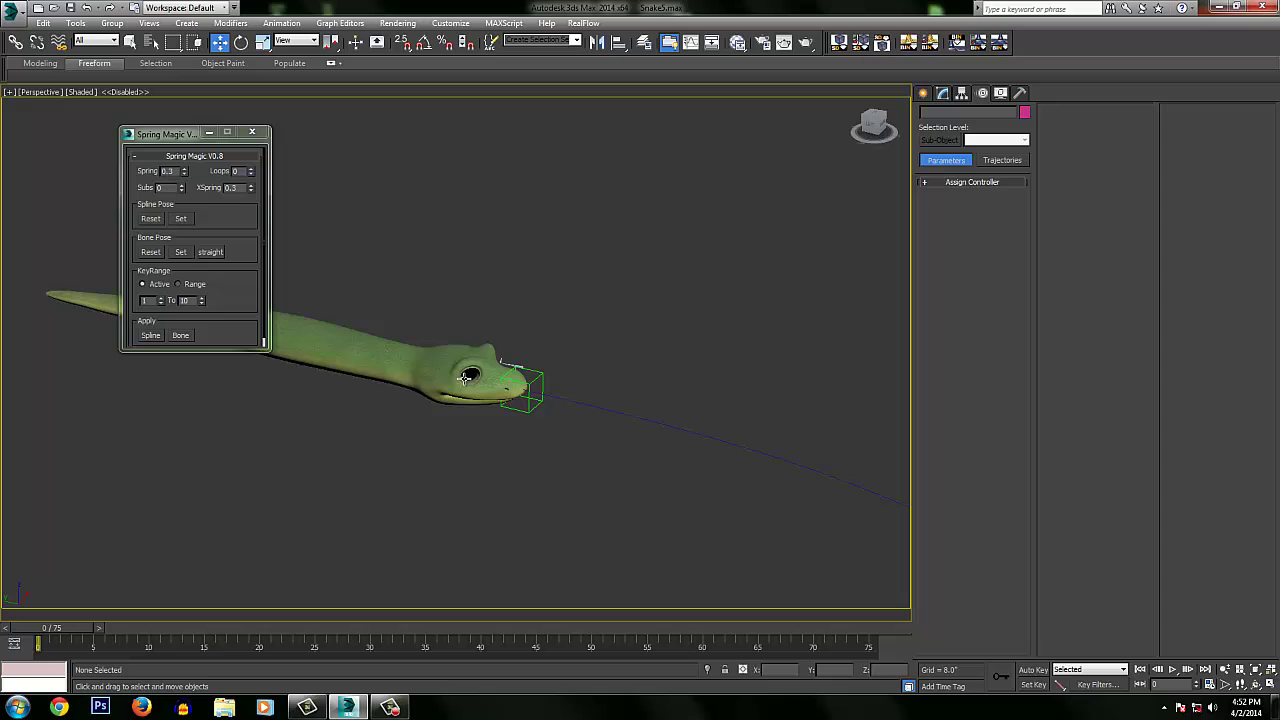
left_click(540, 379)
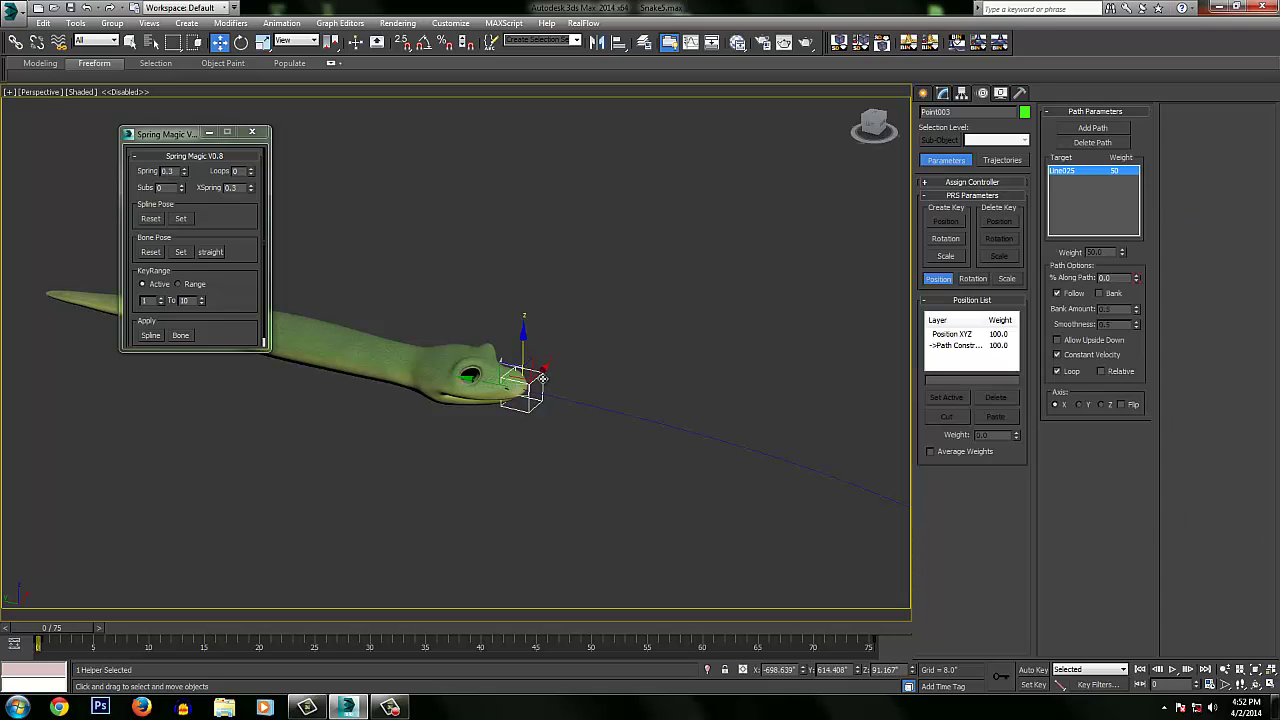
left_click(466, 376)
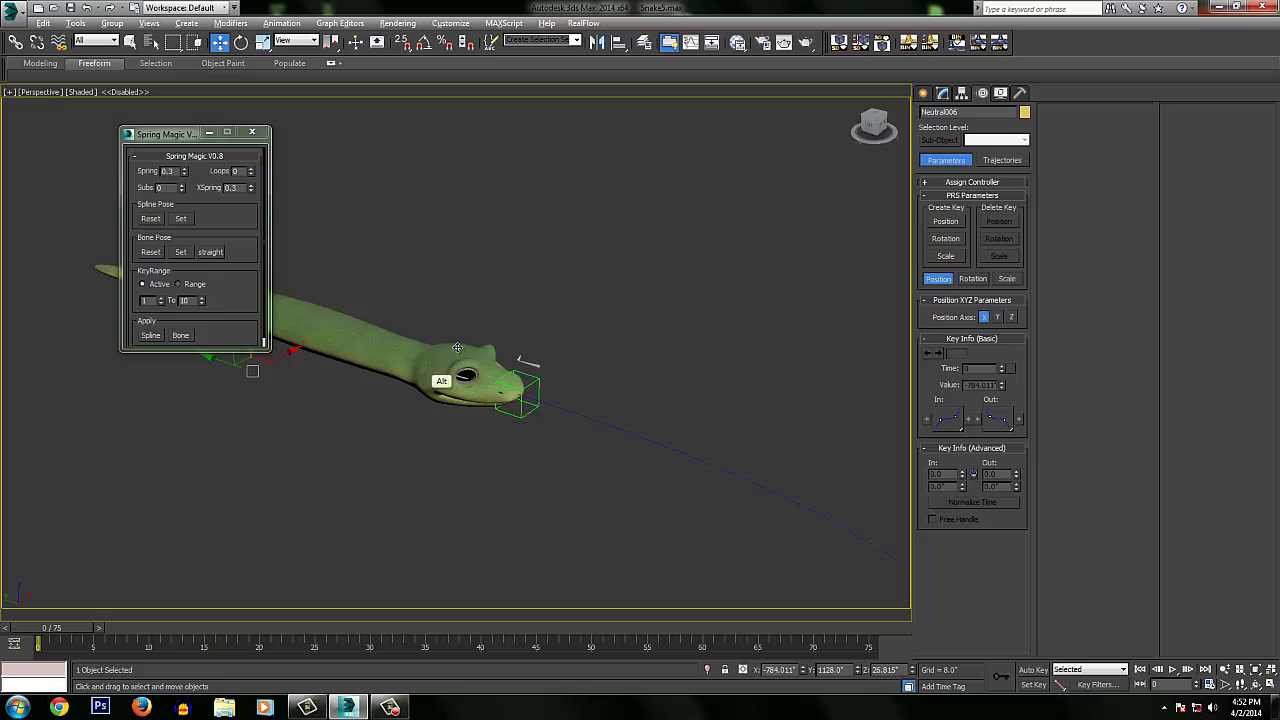
middle_click_drag(443, 380, 528, 365, "alt")
left_click(575, 326)
left_click(454, 386)
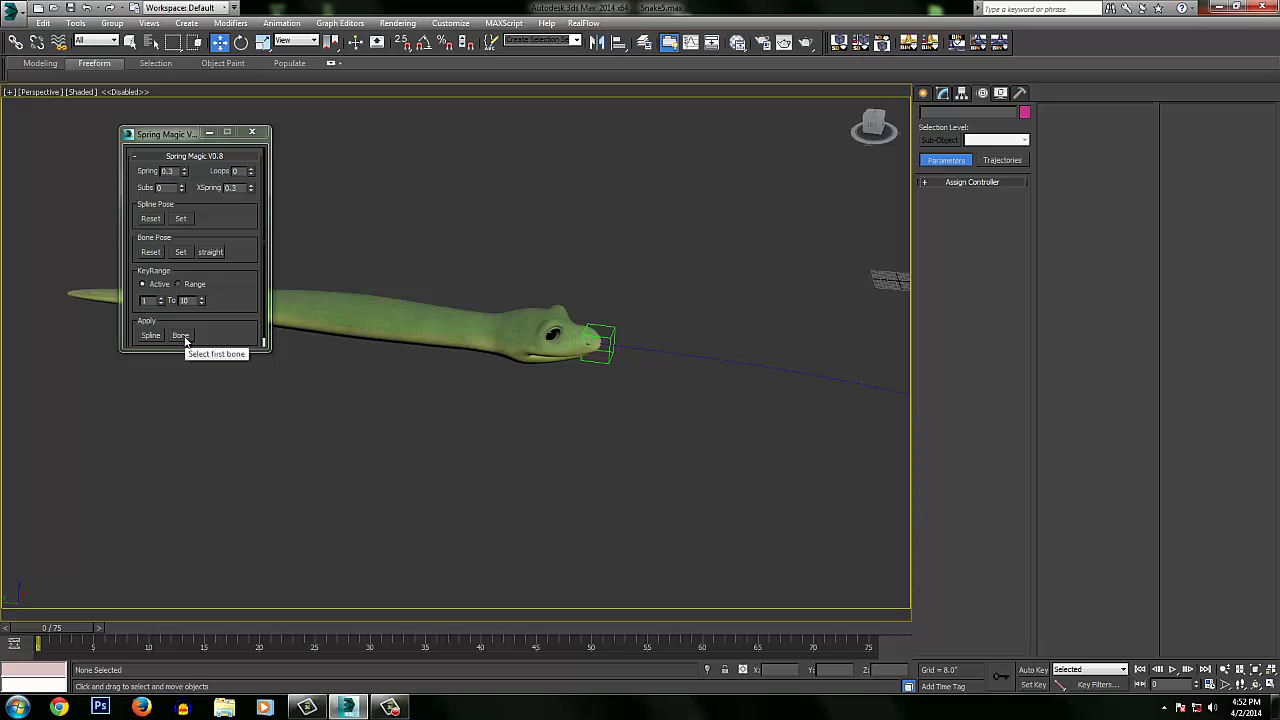
- Examine the path curve ahead of the snake's head along its bends
middle_click_drag(403, 280, 173, 575, "alt")
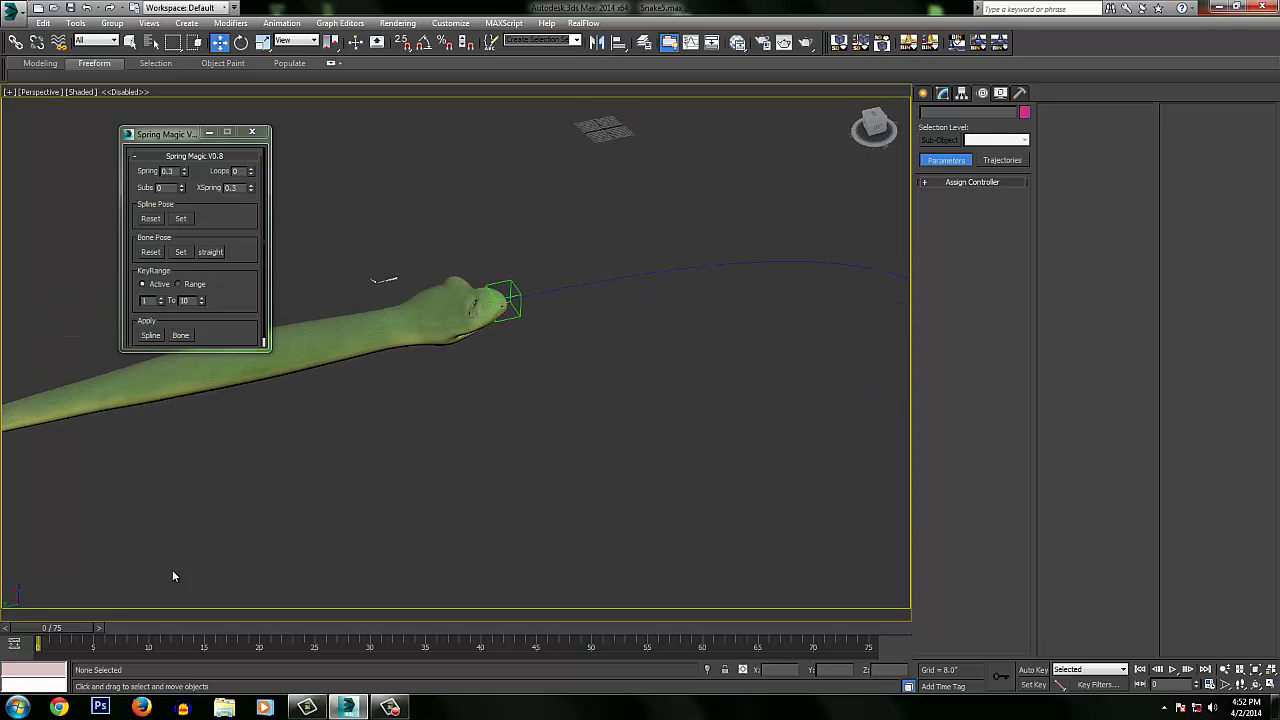
middle_click_drag(690, 320, 508, 299)
scroll(508, 299, "down", 4)
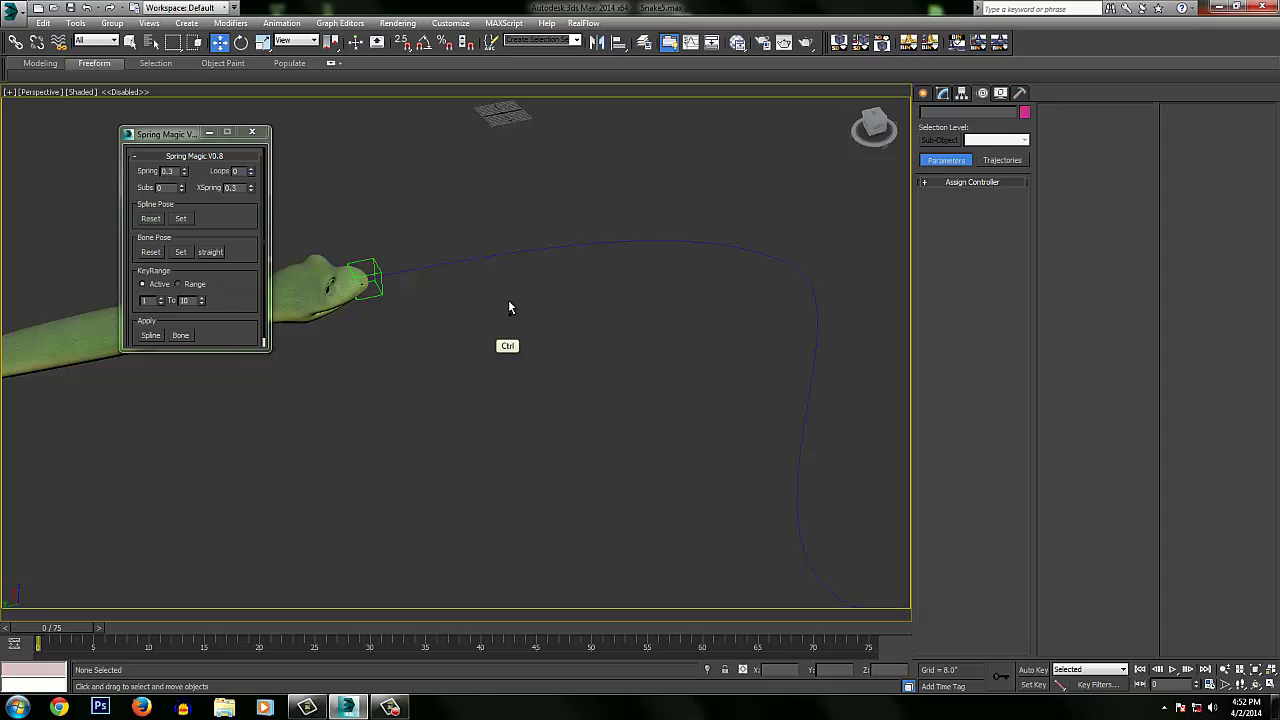
mouse_move(572, 338)
middle_mouse_down()
mouse_move(534, 357)
mouse_move(531, 337)
middle_mouse_up()
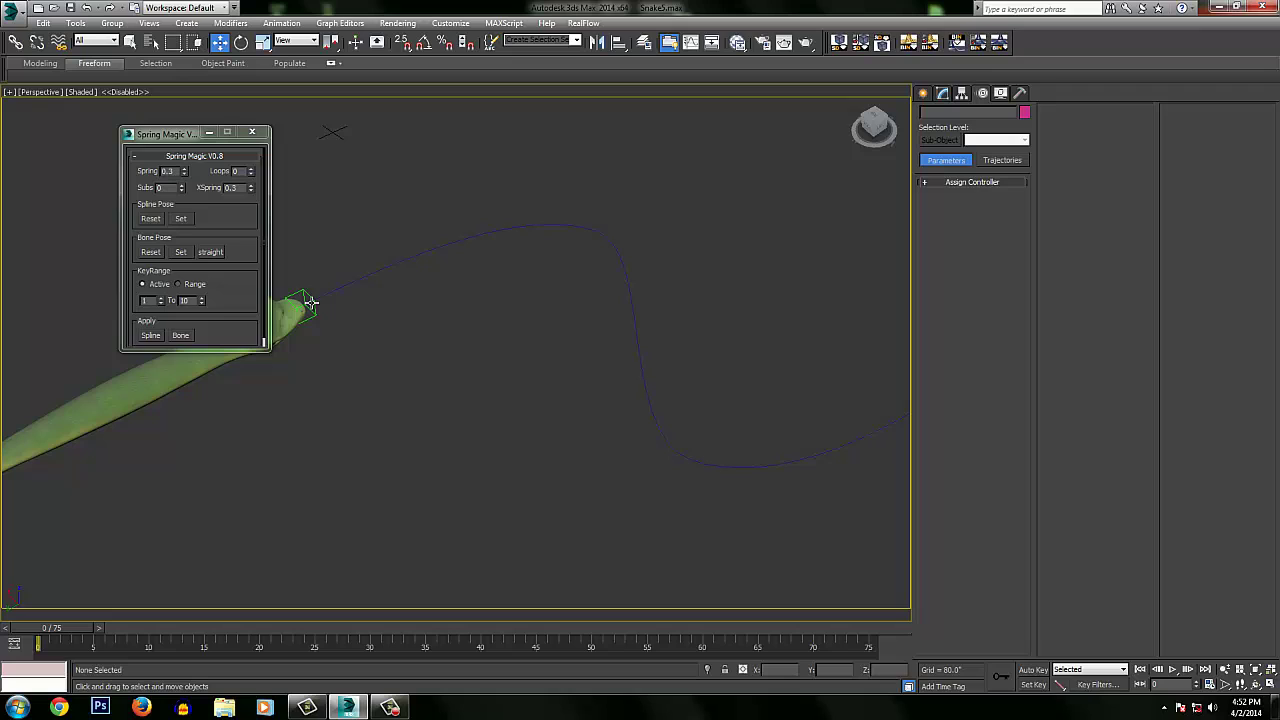
middle_click_drag(864, 399, 395, 282, "alt")
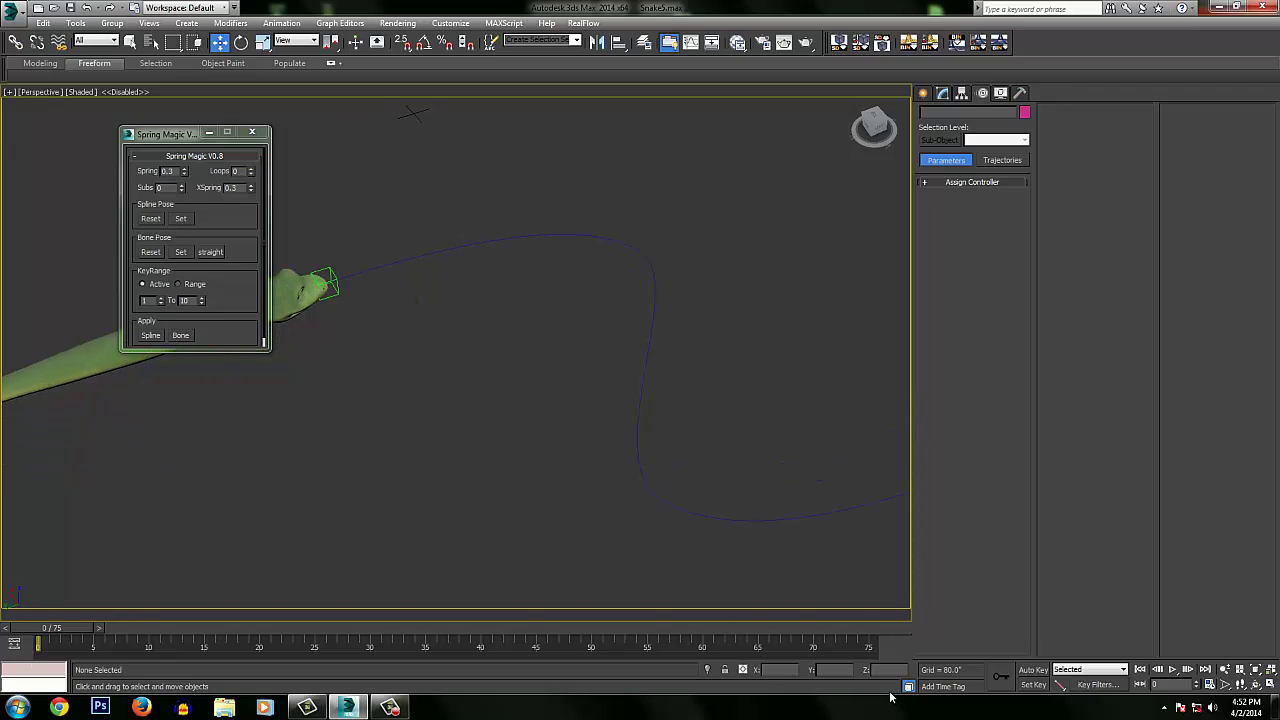
middle_click_drag(378, 438, 434, 363, "alt")
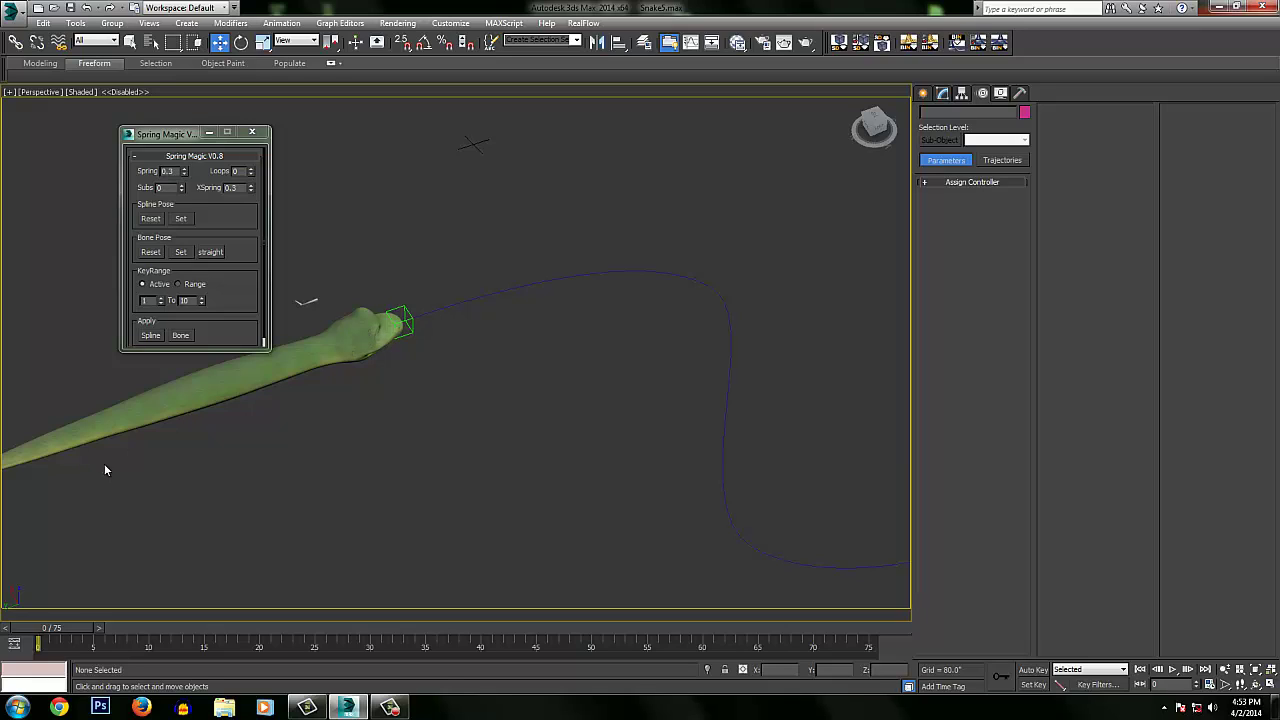
- Close the Spring Magic script window
middle_click_drag(372, 356, 403, 354)
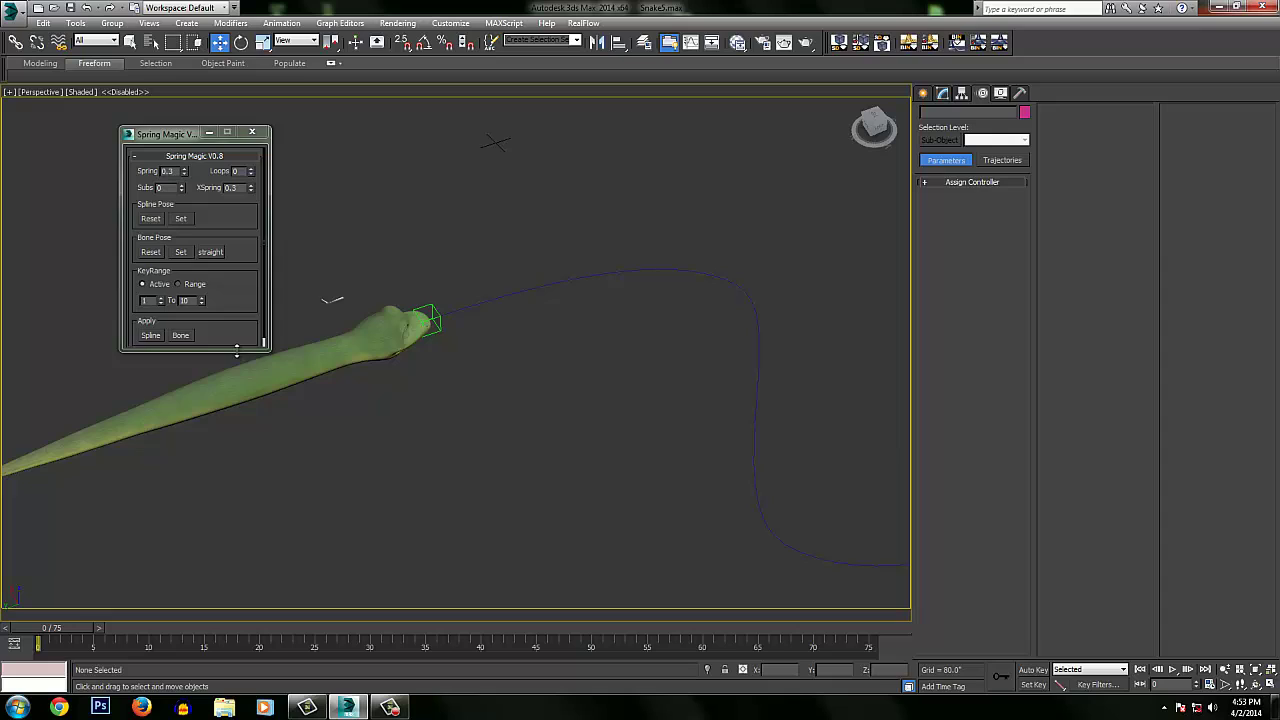
left_click_drag(236, 349, 236, 364)
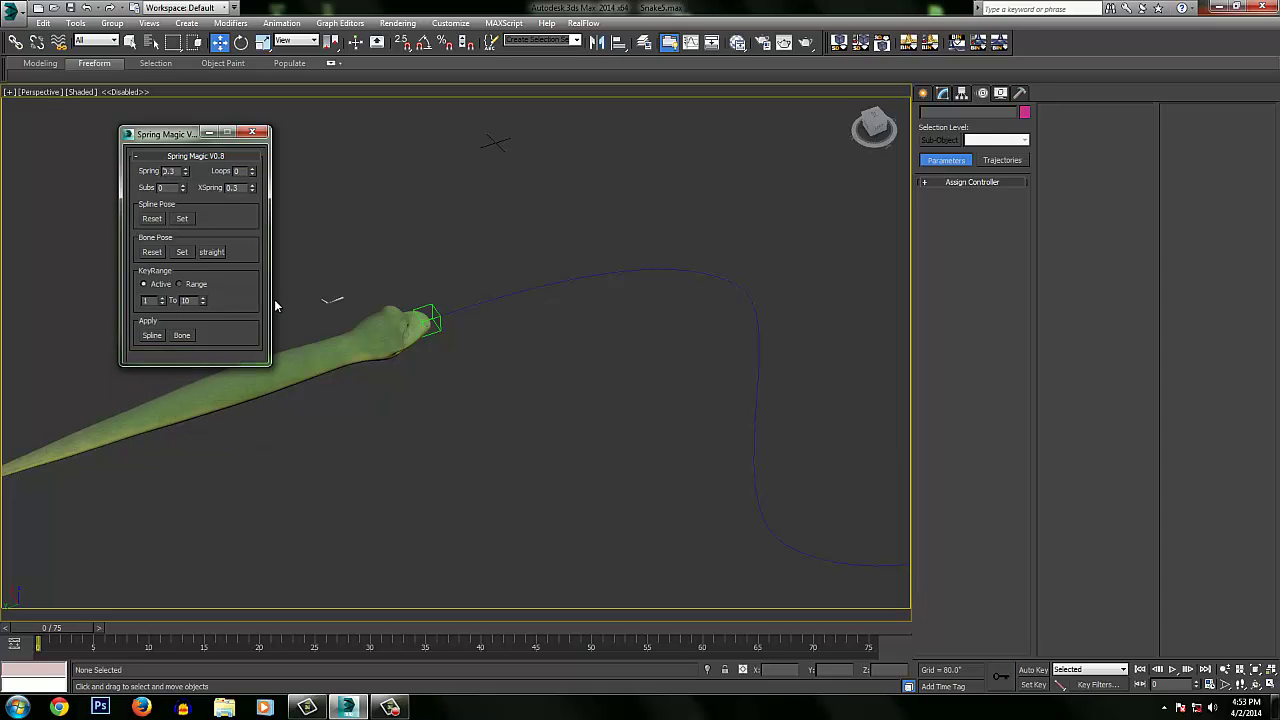
left_click(252, 133)
middle_click_drag(420, 258, 483, 158, "alt")
middle_click_drag(462, 308, 277, 320, "alt")
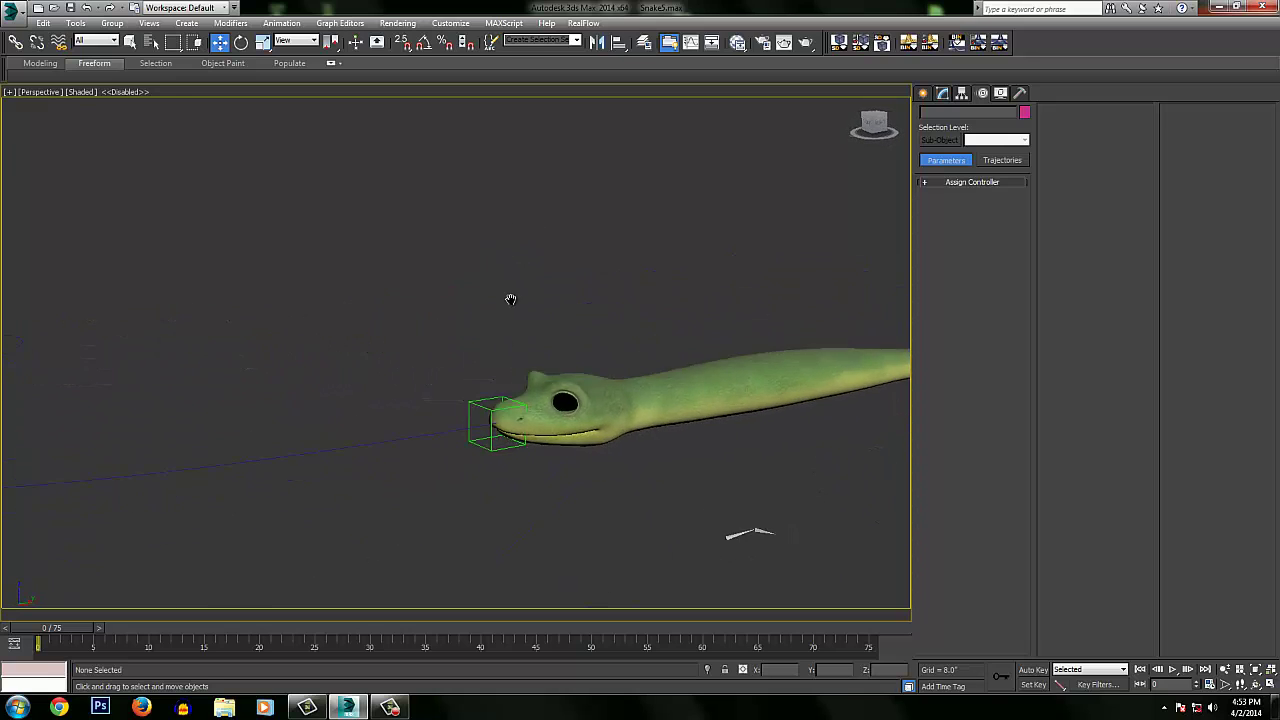
middle_click_drag(509, 297, 449, 274, "ctrl+alt")
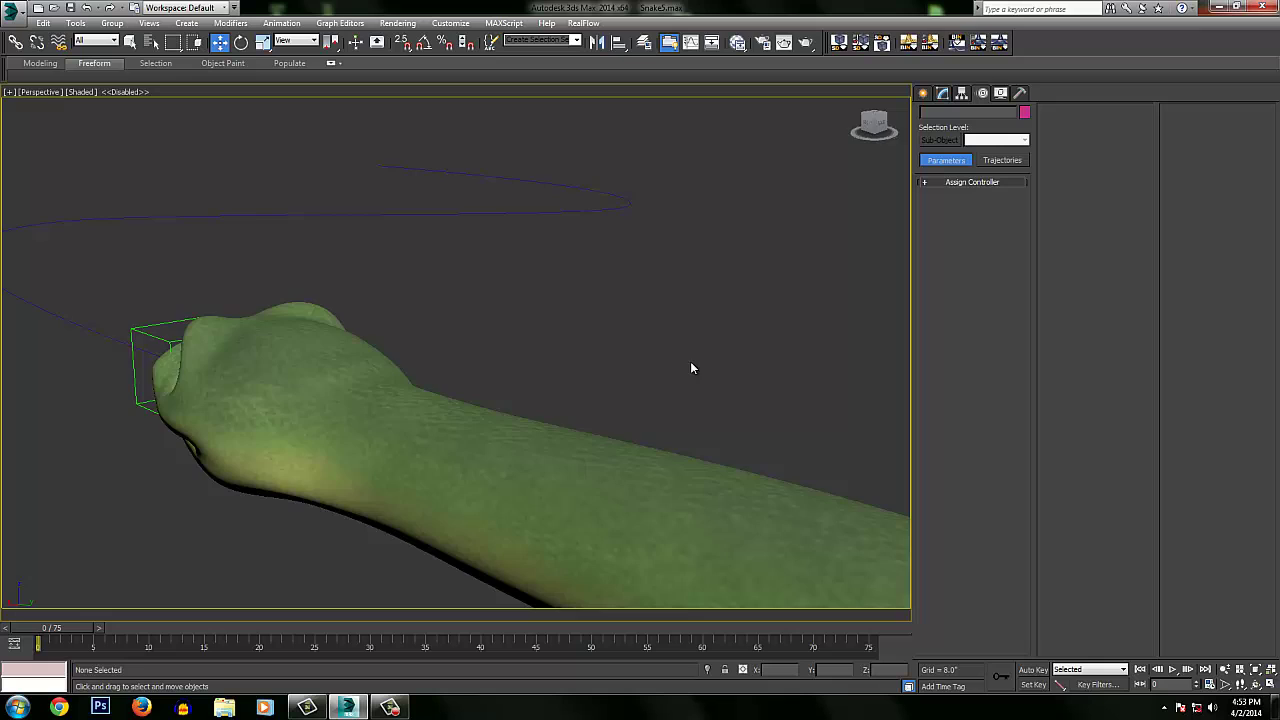
mouse_move(690, 361)
middle_mouse_down("alt")
mouse_move(600, 297)
mouse_move(694, 292)
mouse_move(589, 322)
mouse_move(587, 296)
middle_mouse_up("alt")
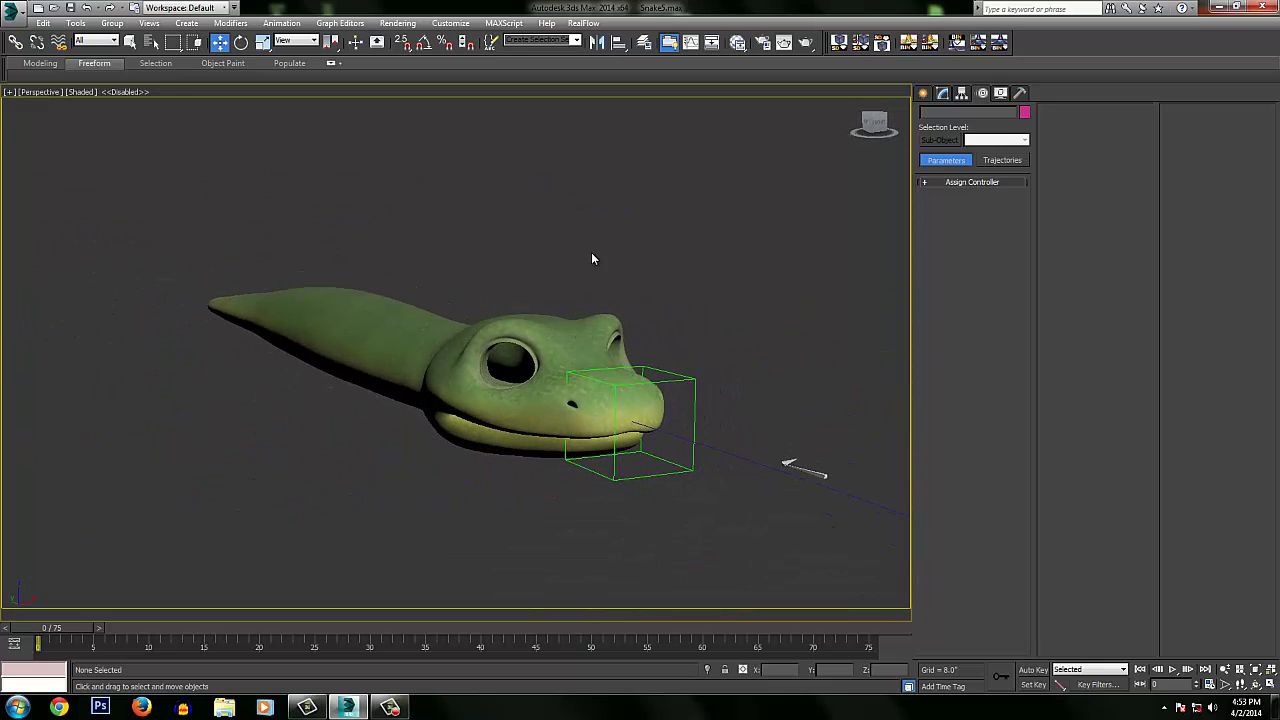
left_click(403, 710)
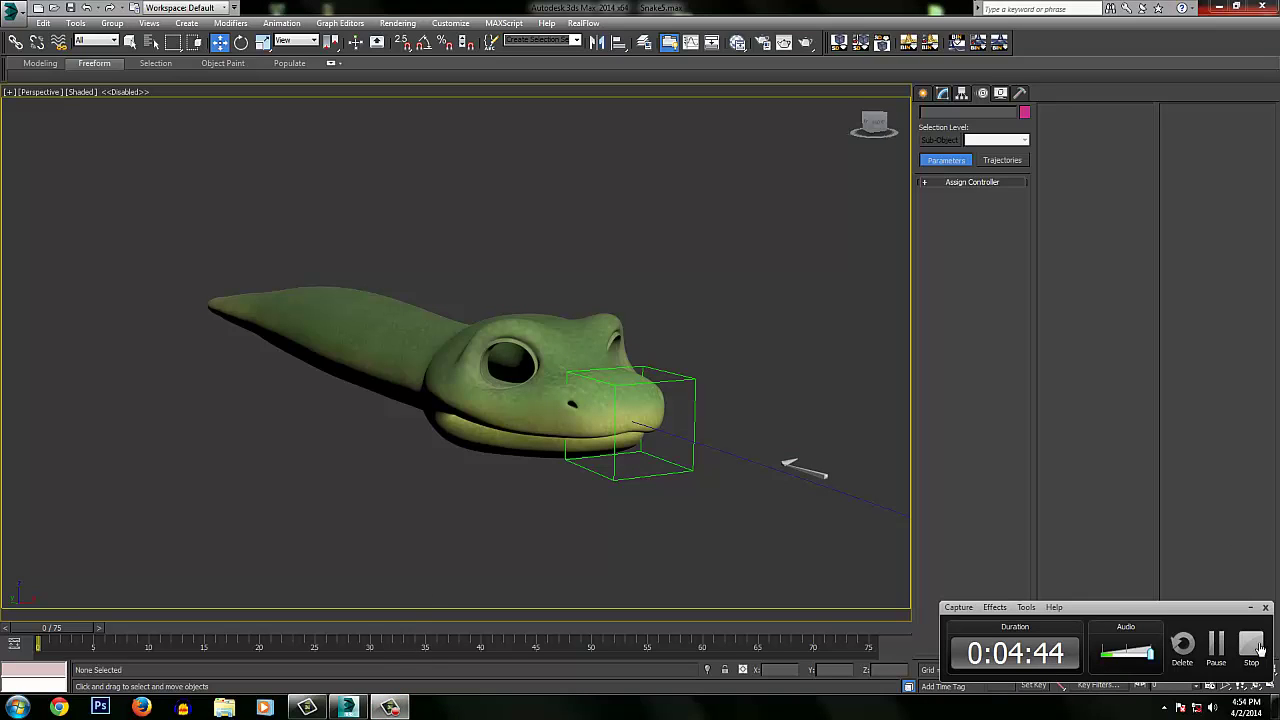